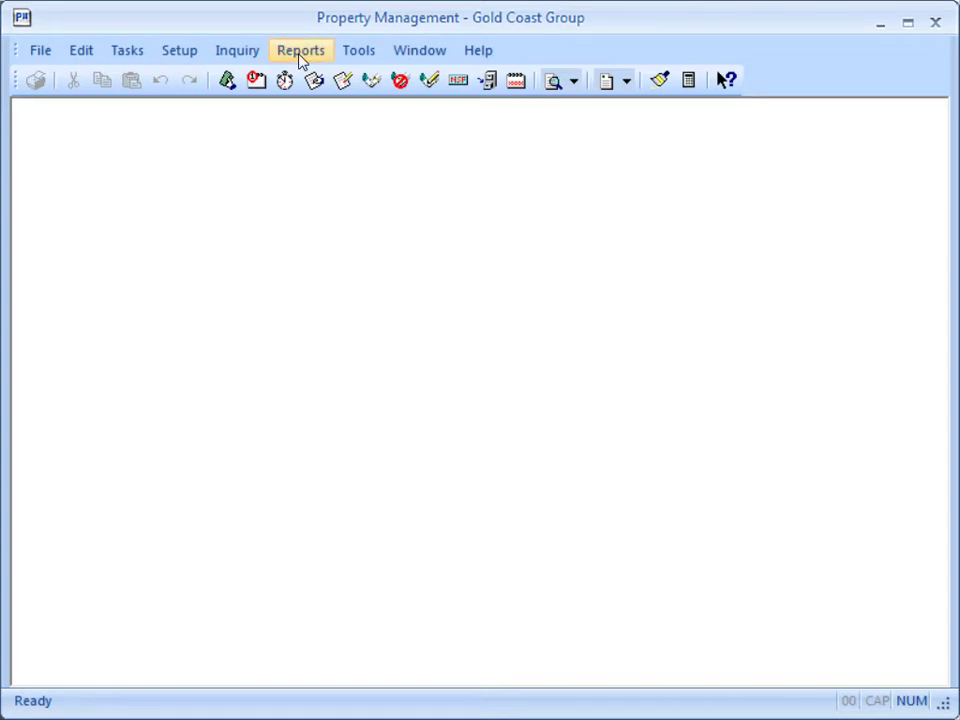
# Preview the Lease Deposits report for 1-1-2020 to 12-31-2020, including historical leases and zero balance deposits
pyautogui.click(300, 52)
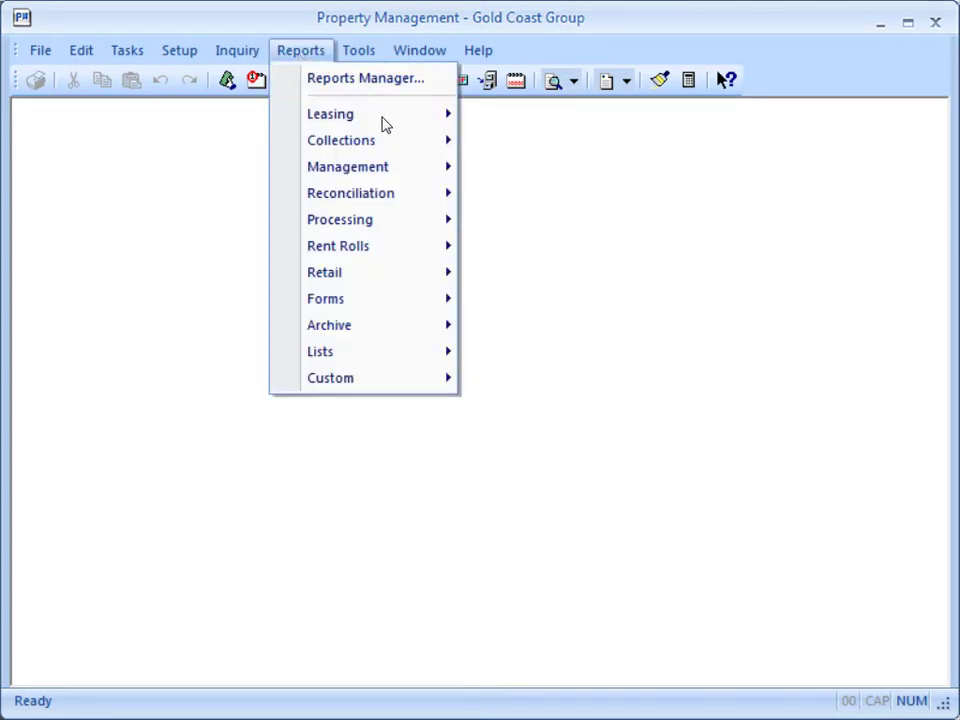
pyautogui.moveTo(394, 197)
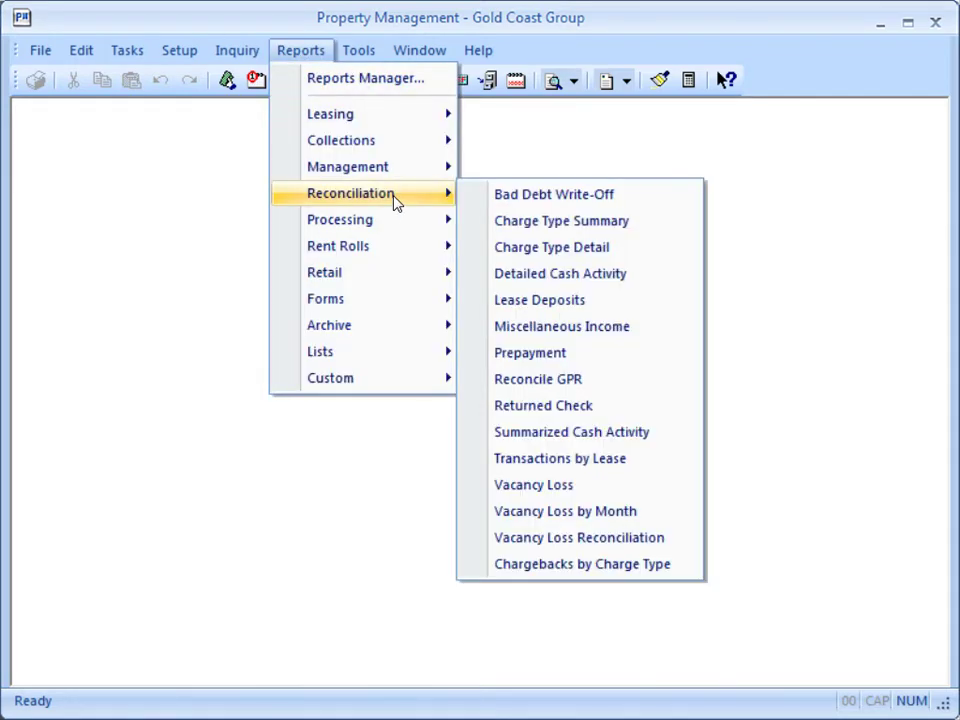
pyautogui.click(489, 311)
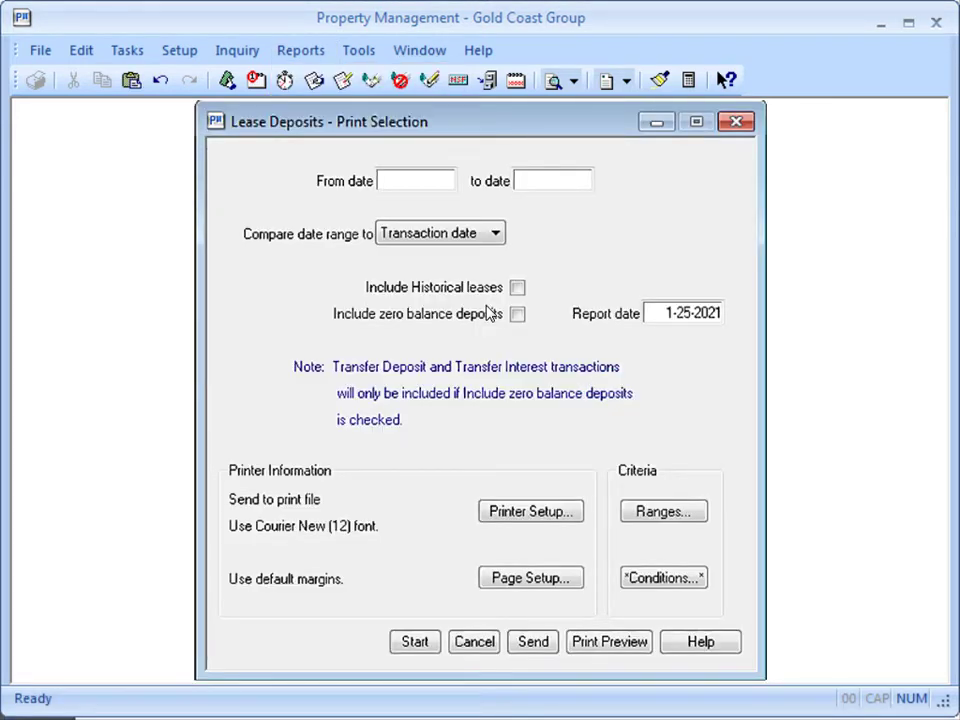
pyautogui.click(380, 183)
pyautogui.write('1-1-2020')
pyautogui.press('Tab')
pyautogui.write('12-31-2020')
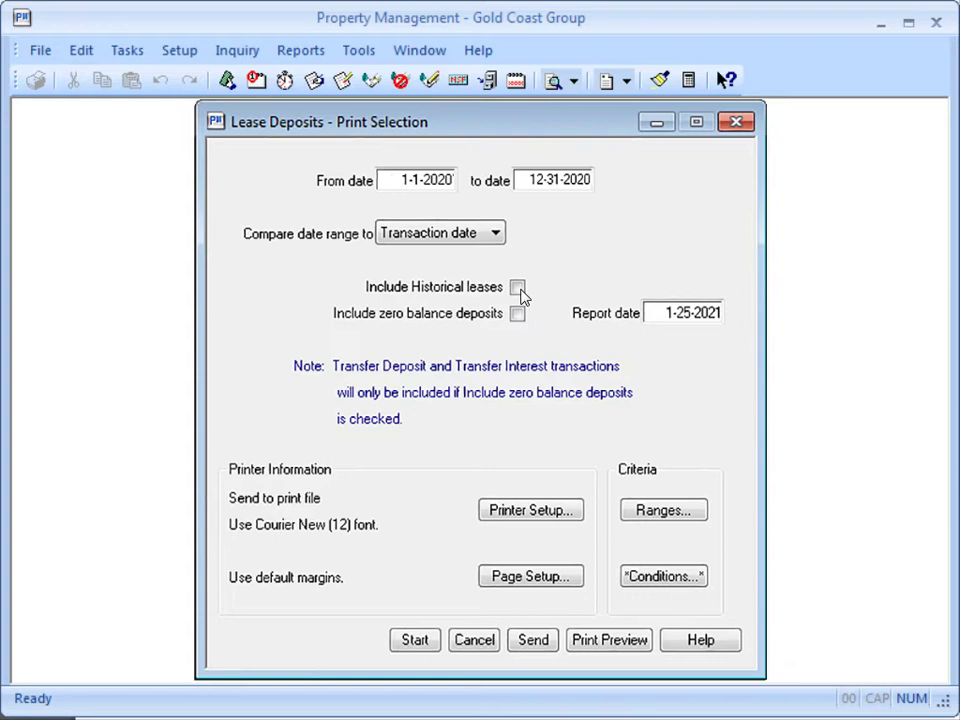
pyautogui.click(517, 288)
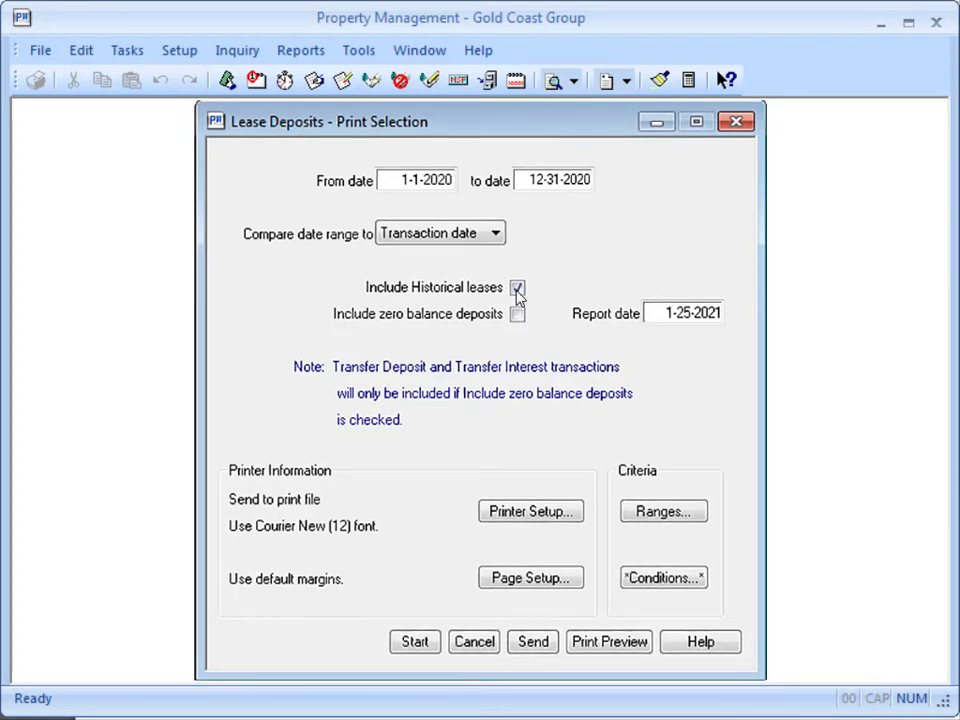
pyautogui.click(516, 315)
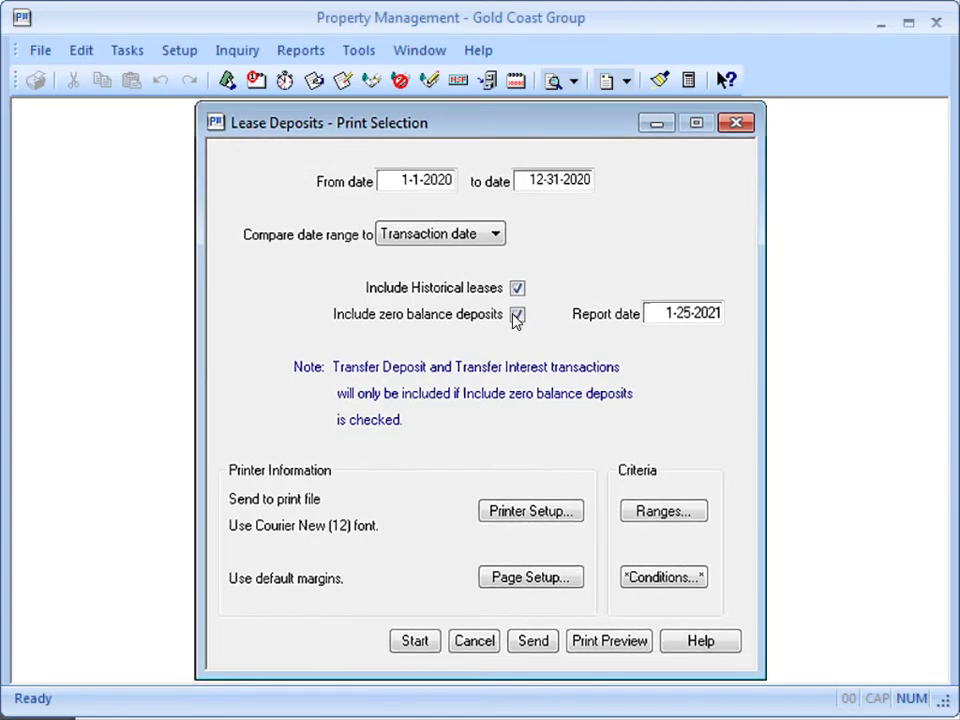
pyautogui.click(424, 640)
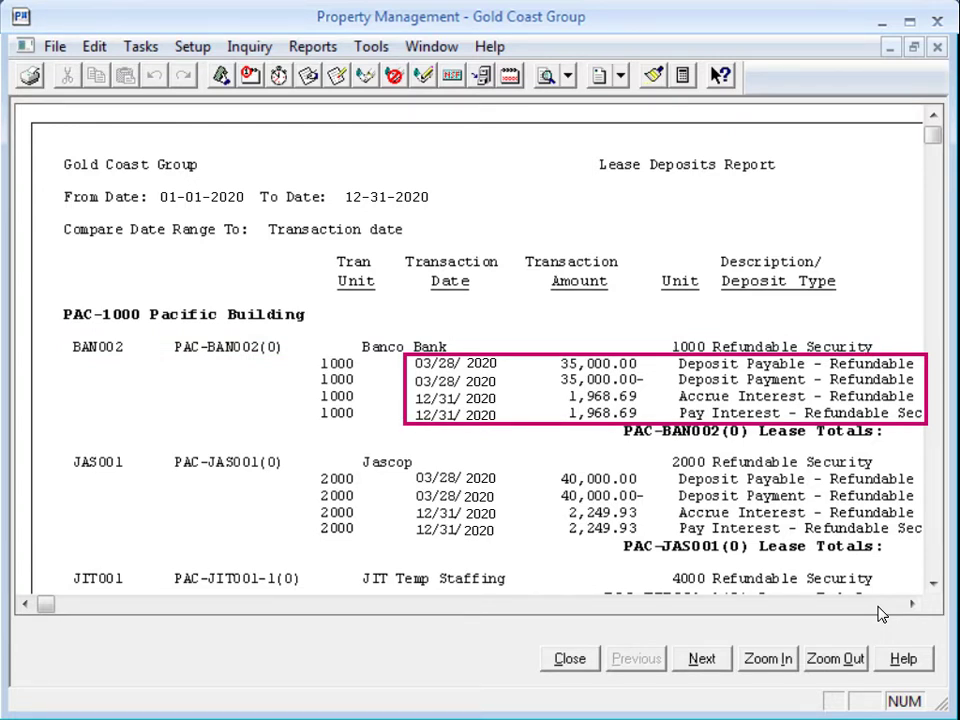
# Scroll the report to the interest balance and Interest Paid YTD columns, then close the preview
pyautogui.click(879, 605)
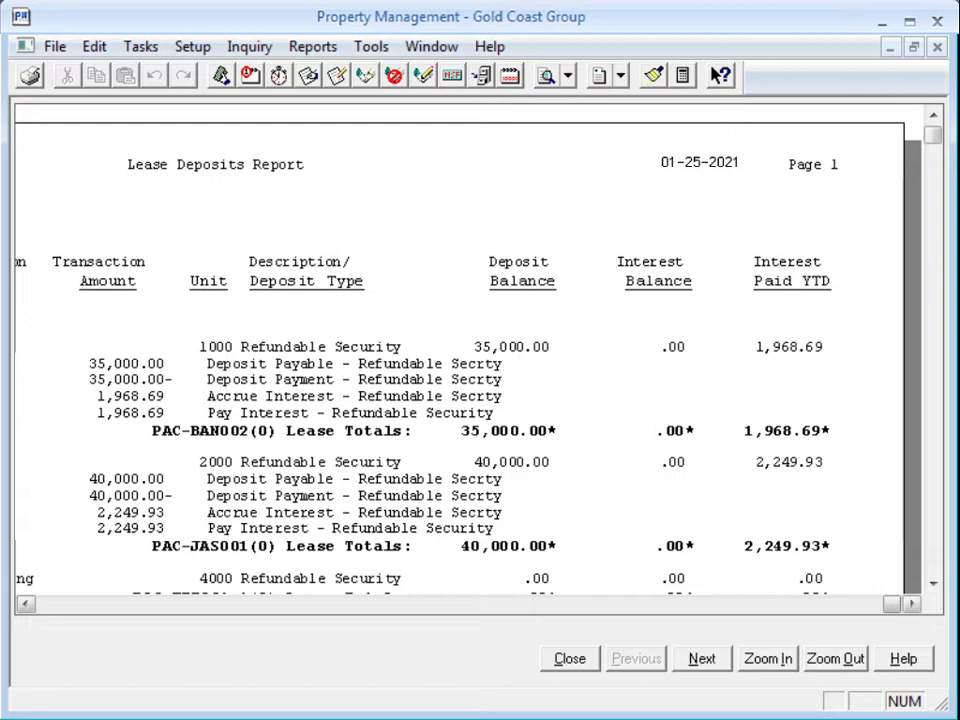
pyautogui.press('Escape')
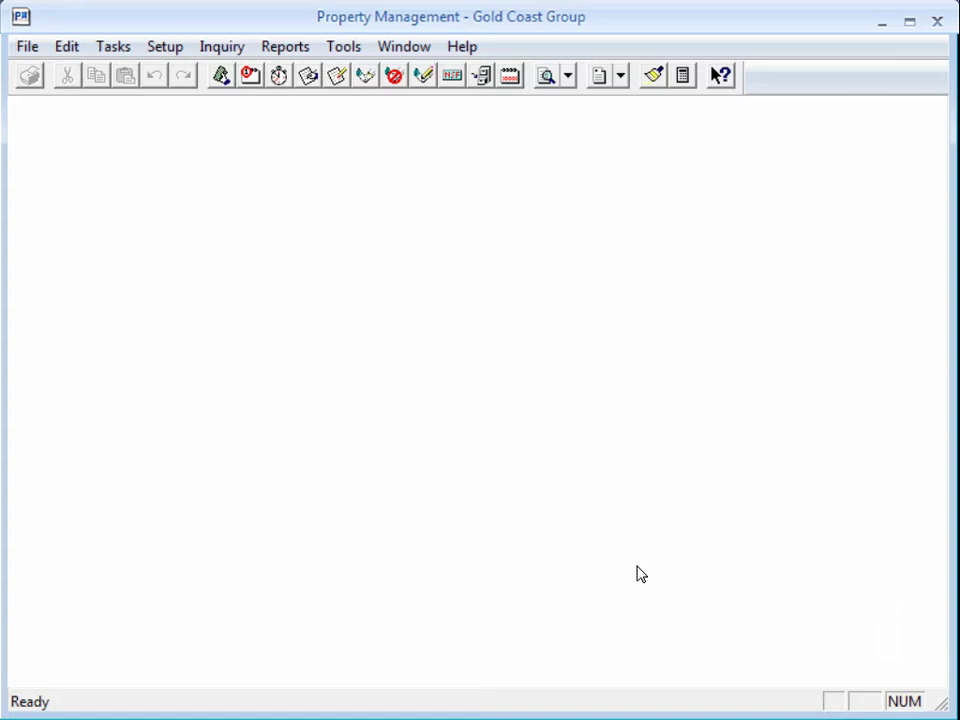
# In Tools > Options, check Audit setup activity and Print audit activity, then save
pyautogui.click(343, 47)
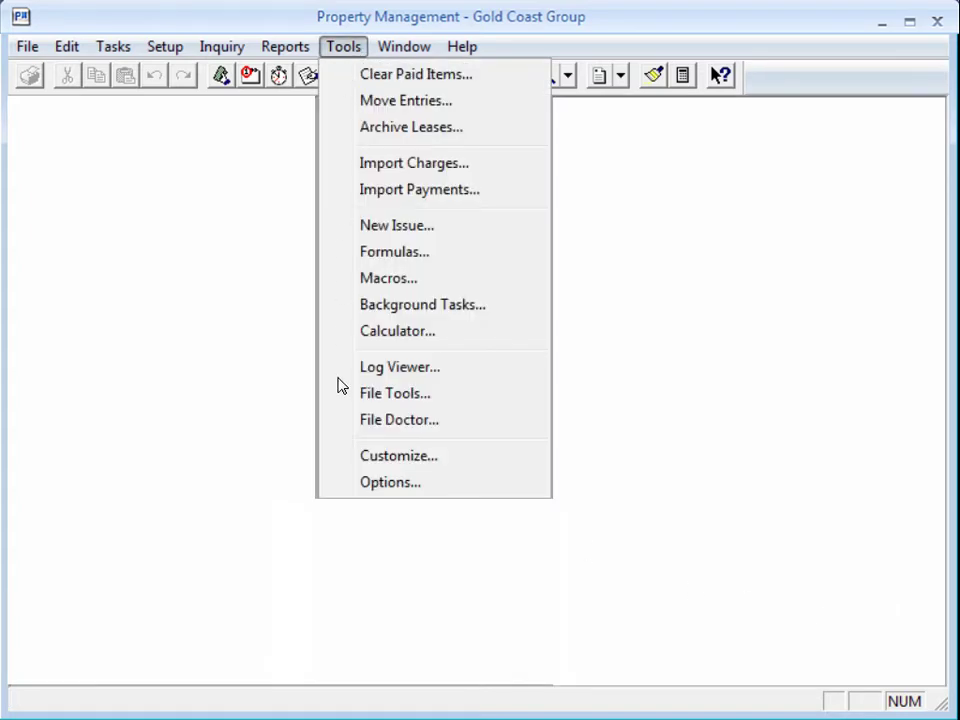
pyautogui.click(338, 486)
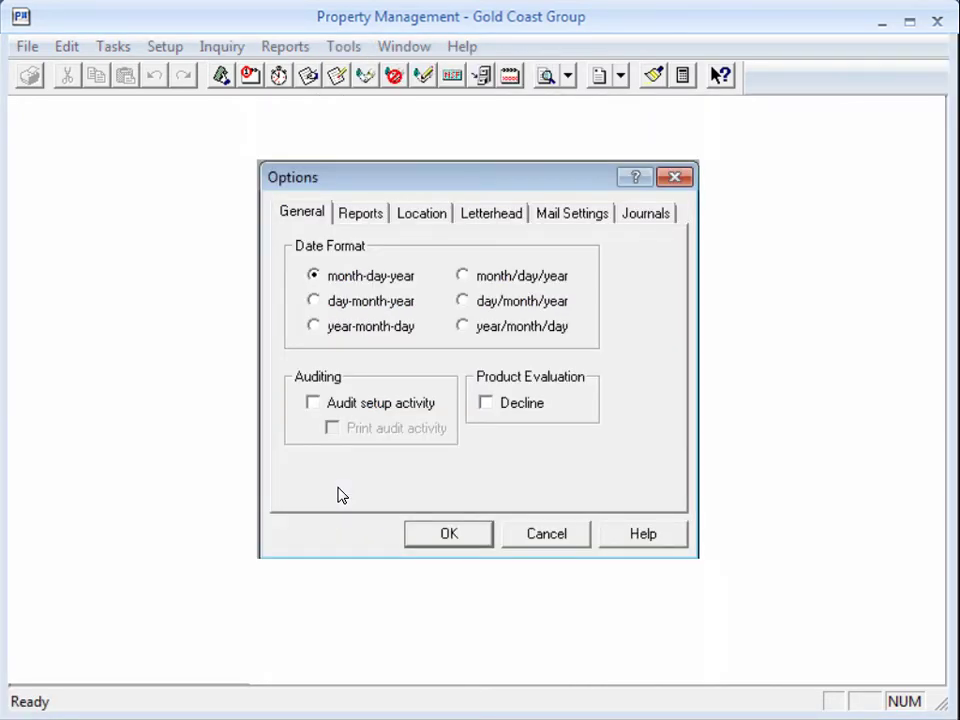
pyautogui.click(314, 408)
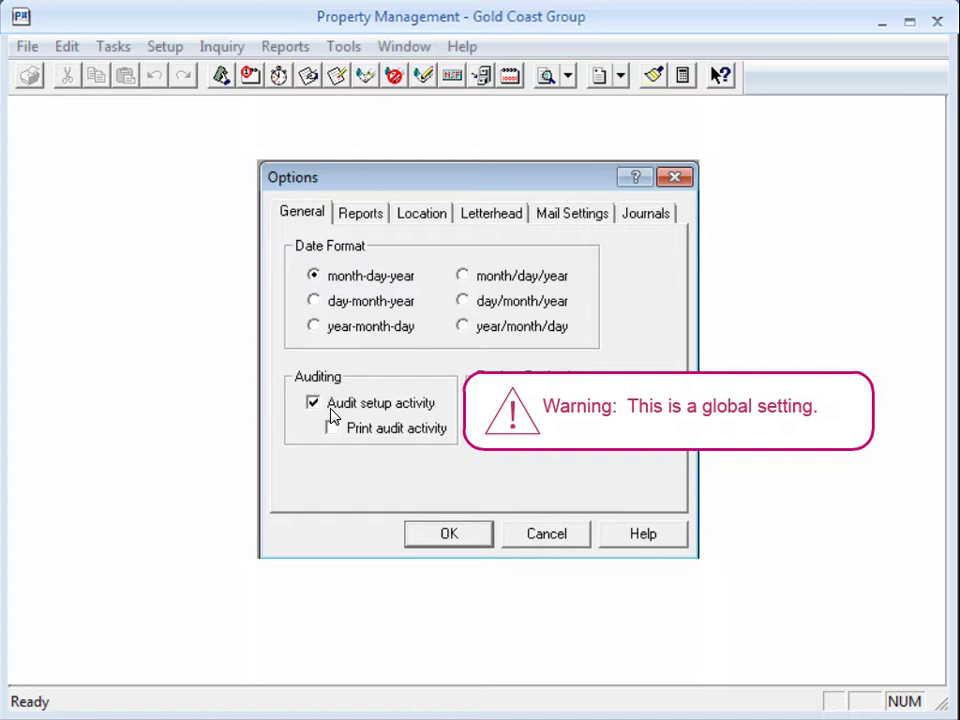
pyautogui.click(331, 414)
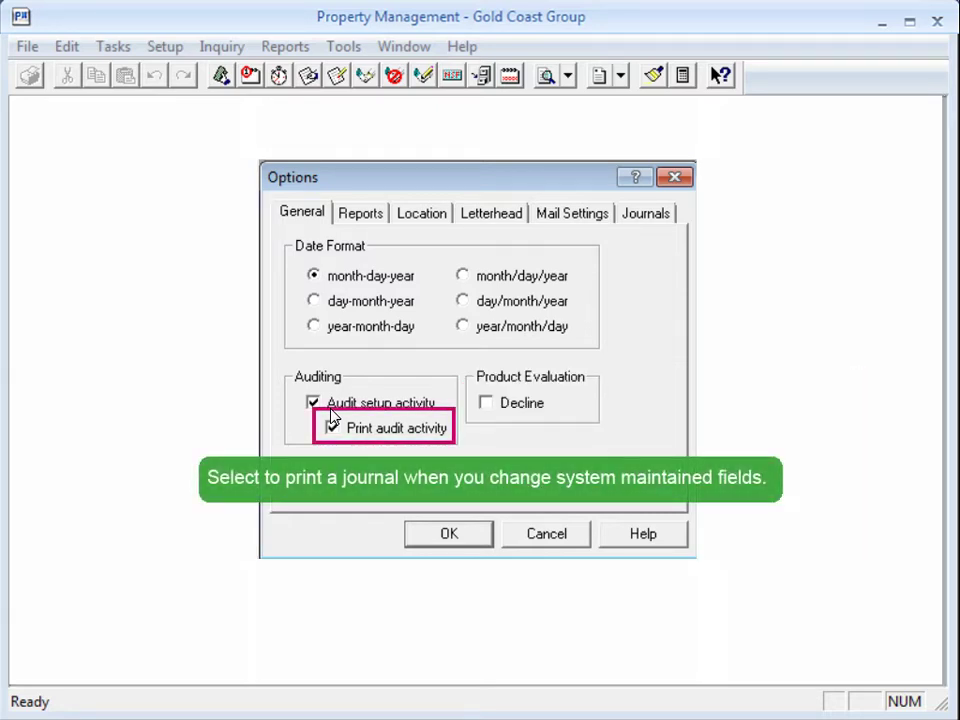
pyautogui.click(445, 533)
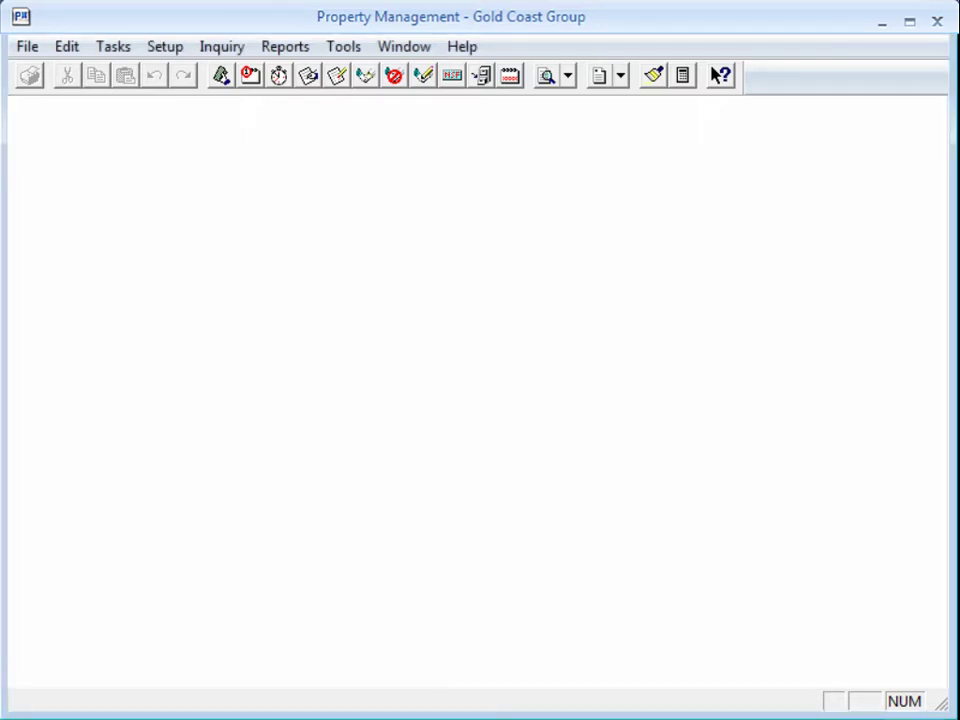
# Open lease PAC-BAN002(0) in Change Lease and show its Deposits tab with the 35,000.00 balance
pyautogui.click(100, 54)
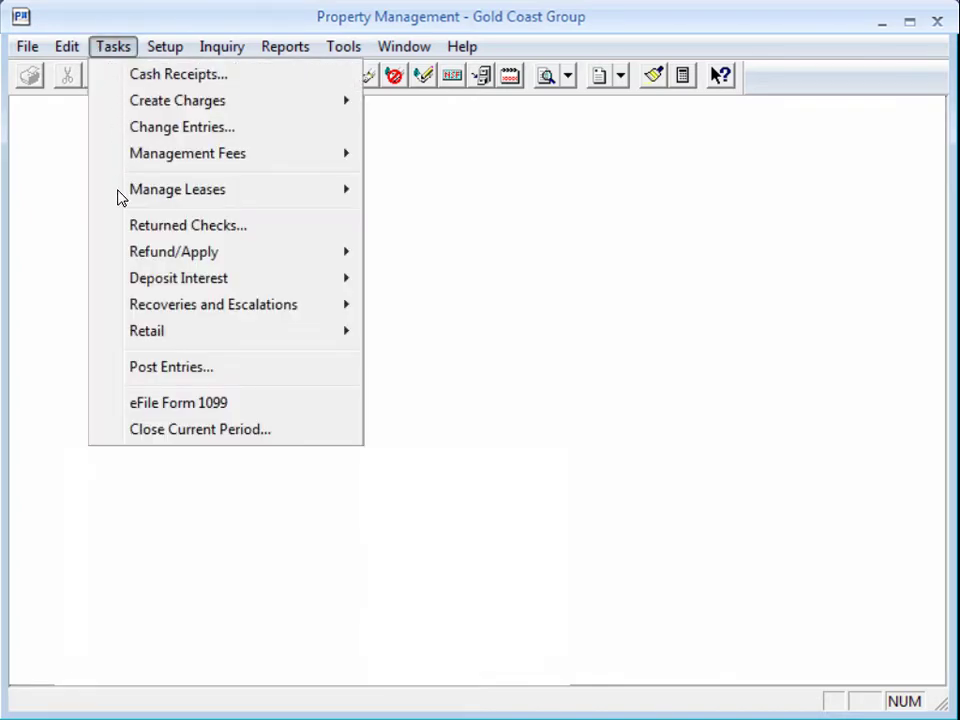
pyautogui.moveTo(188, 197)
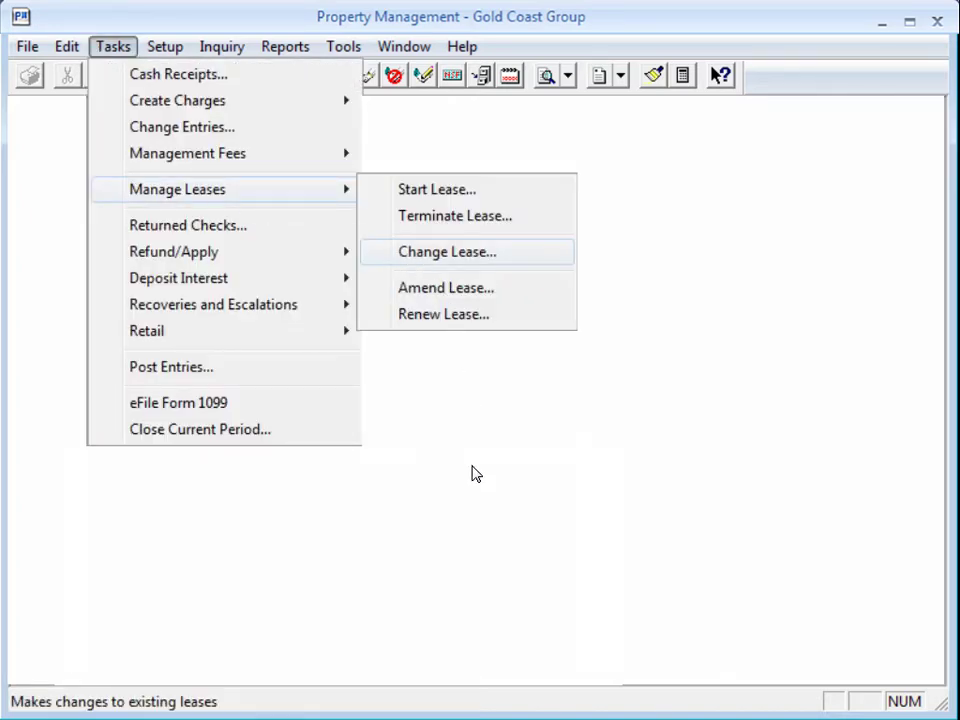
pyautogui.press('Return')
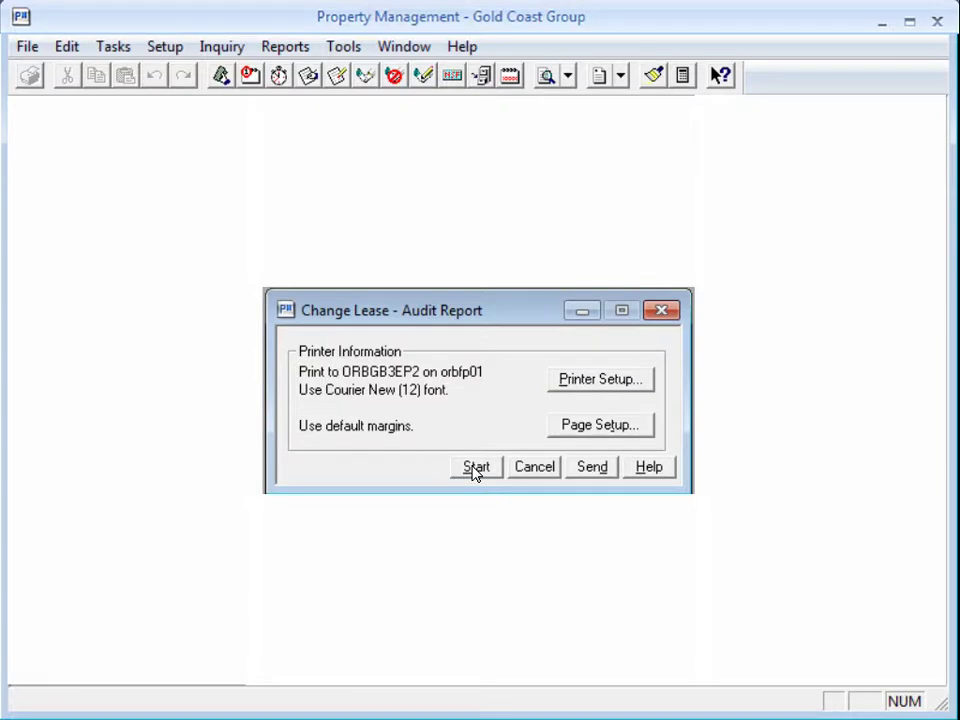
pyautogui.click(474, 467)
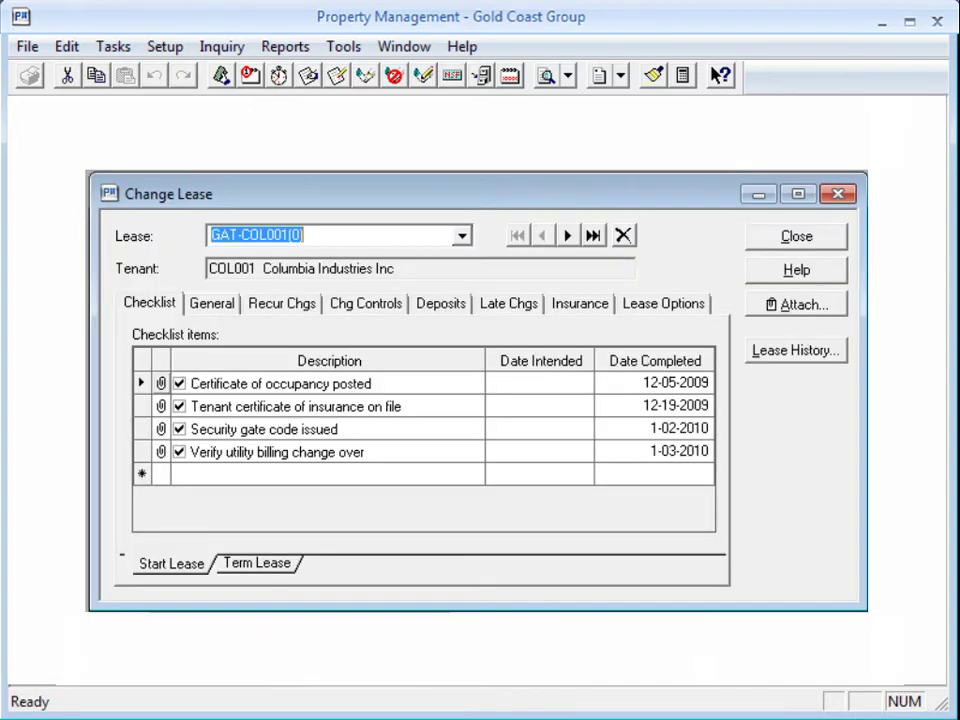
pyautogui.write('PAC')
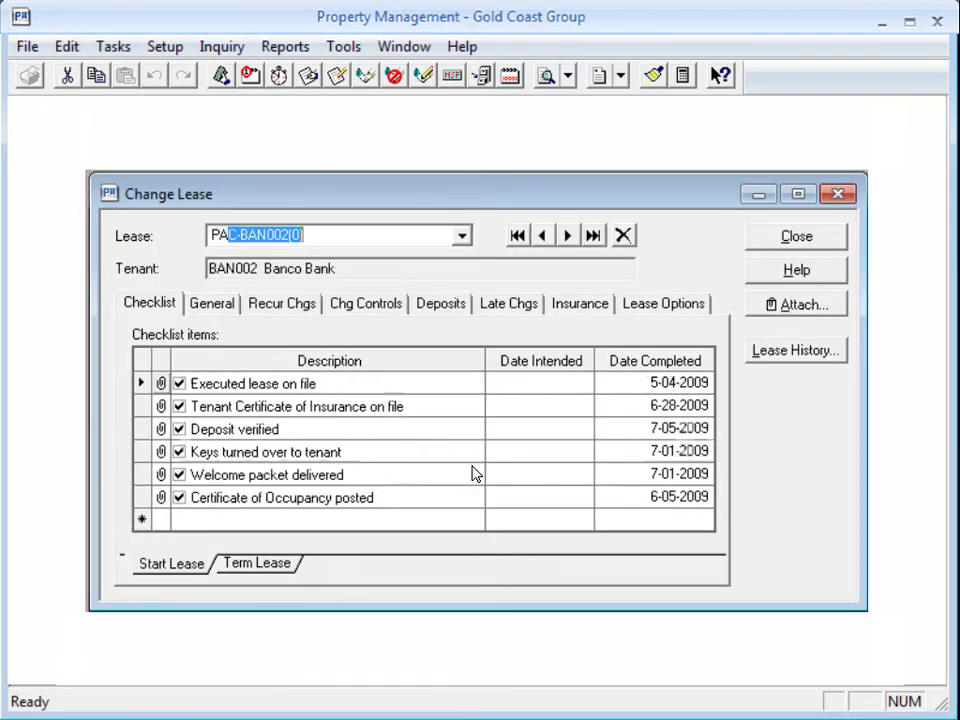
pyautogui.click(446, 306)
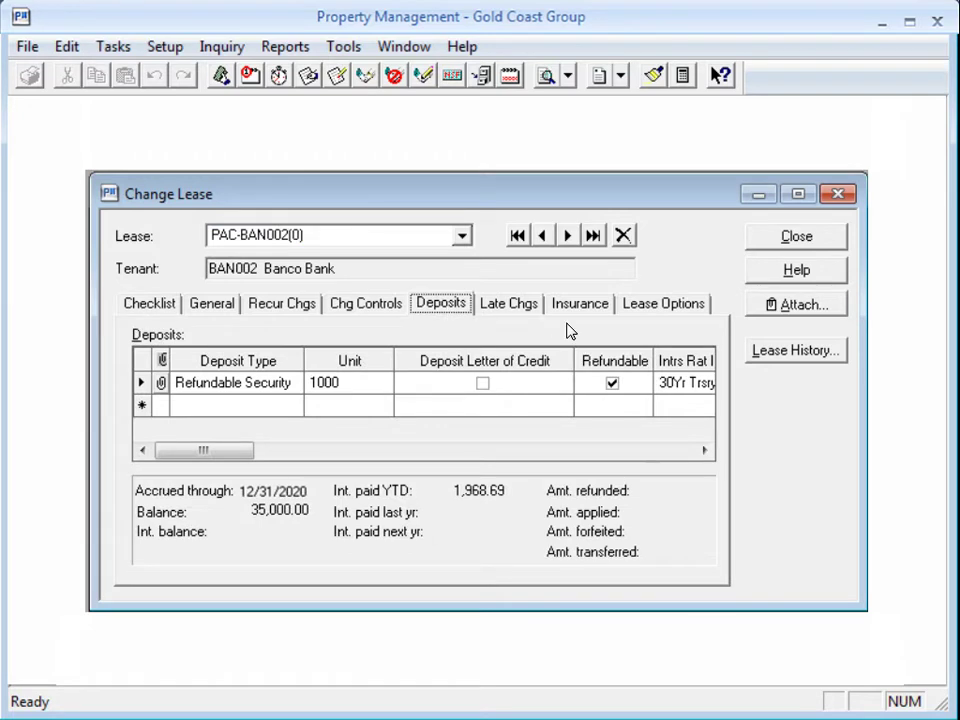
# Inspect the deposit's 1,968.69 Interest Paid YTD amount, then close the lease without changes
pyautogui.click(662, 459)
pyautogui.click(662, 459)
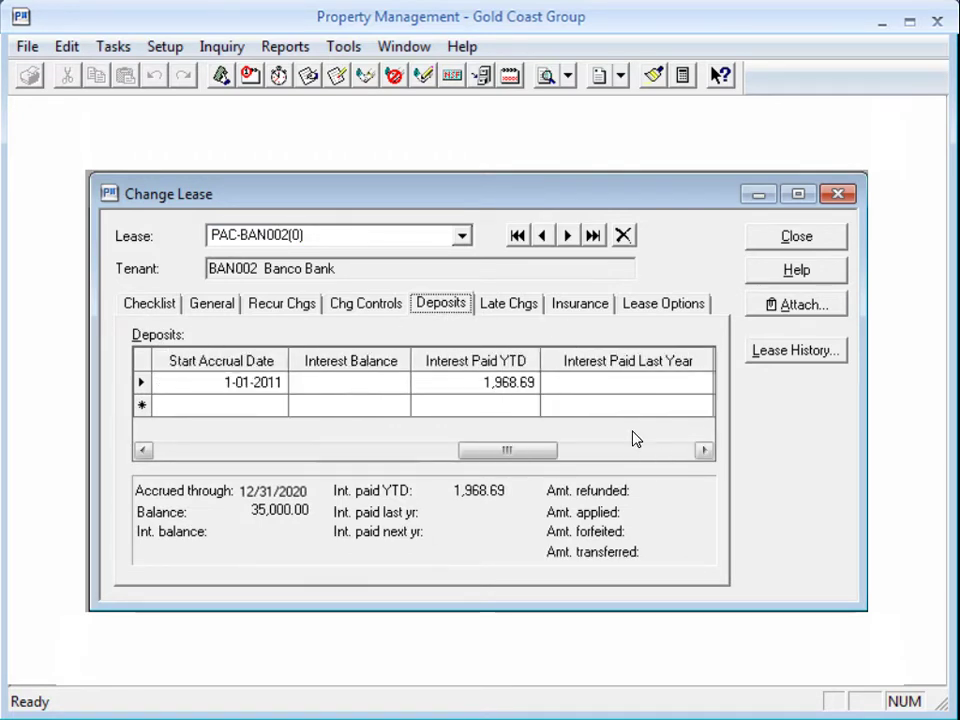
pyautogui.press('Tab')
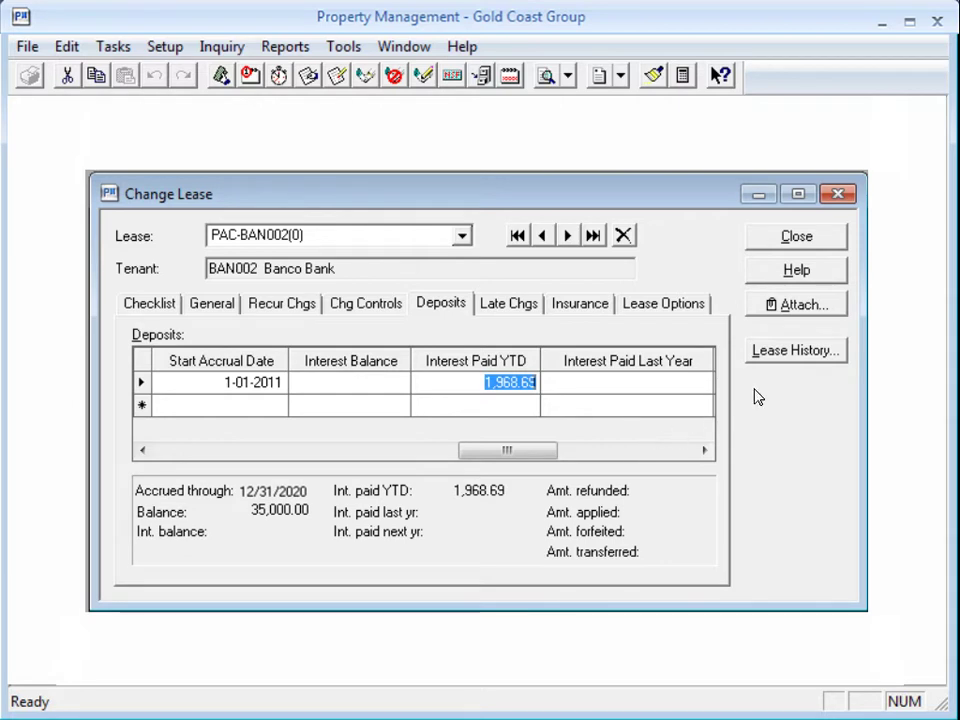
pyautogui.click(797, 238)
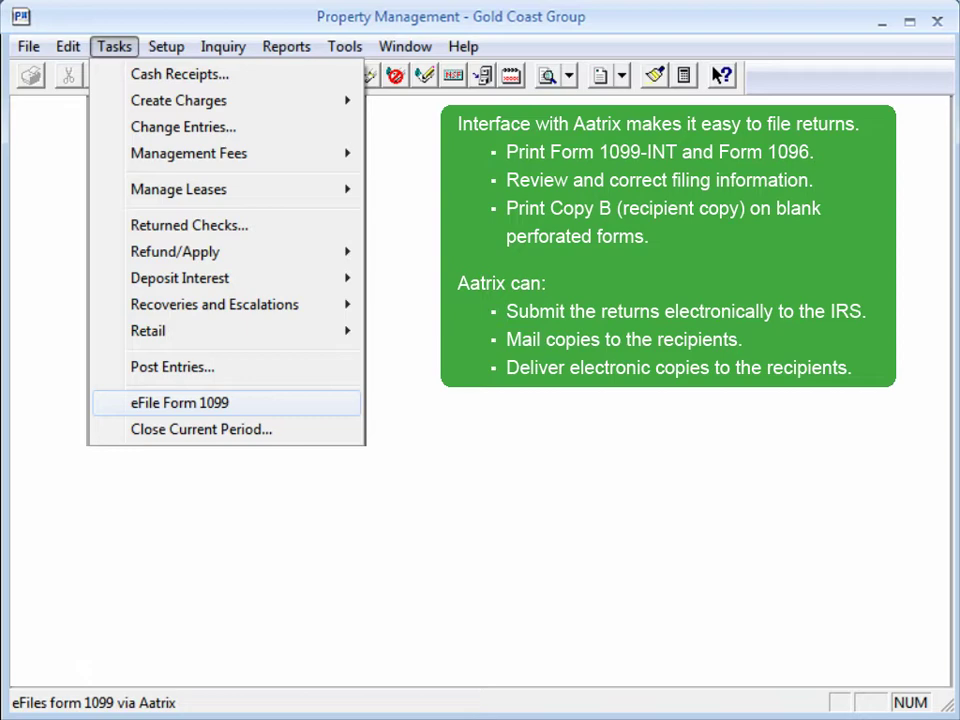
# Open eFile Form 1099 showing Form 1099-INT for 2020 with six properties listed
pyautogui.press('Return')
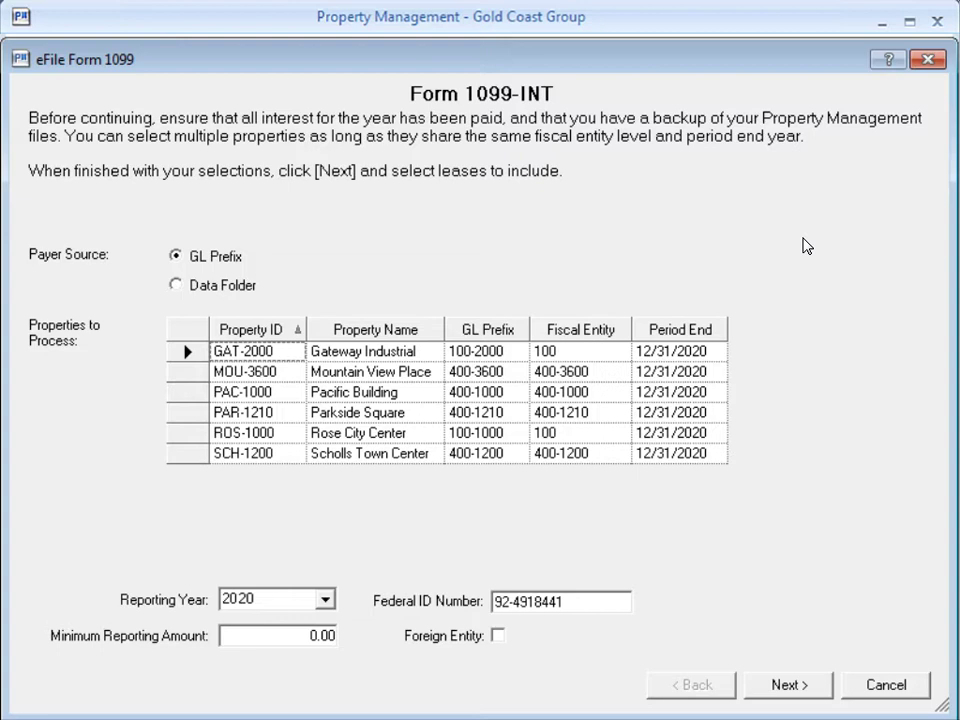
# Try Gateway Industrial and Rose City Center selections and payer sources, keeping GL prefix
pyautogui.click(188, 352)
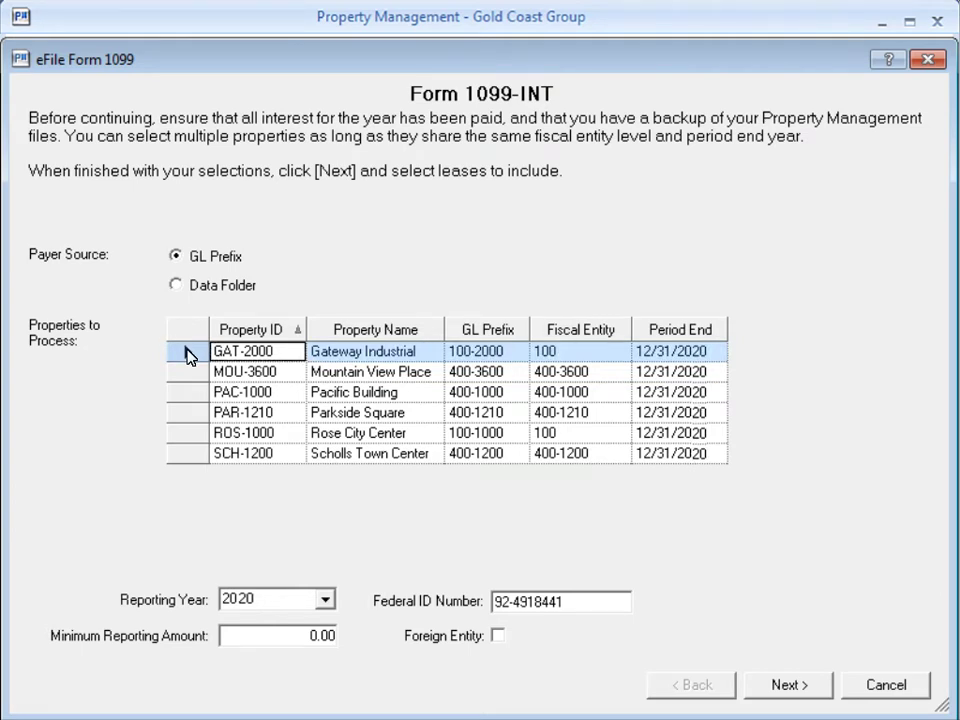
pyautogui.keyDown('ctrl'); pyautogui.click(192, 435); pyautogui.keyUp('ctrl')
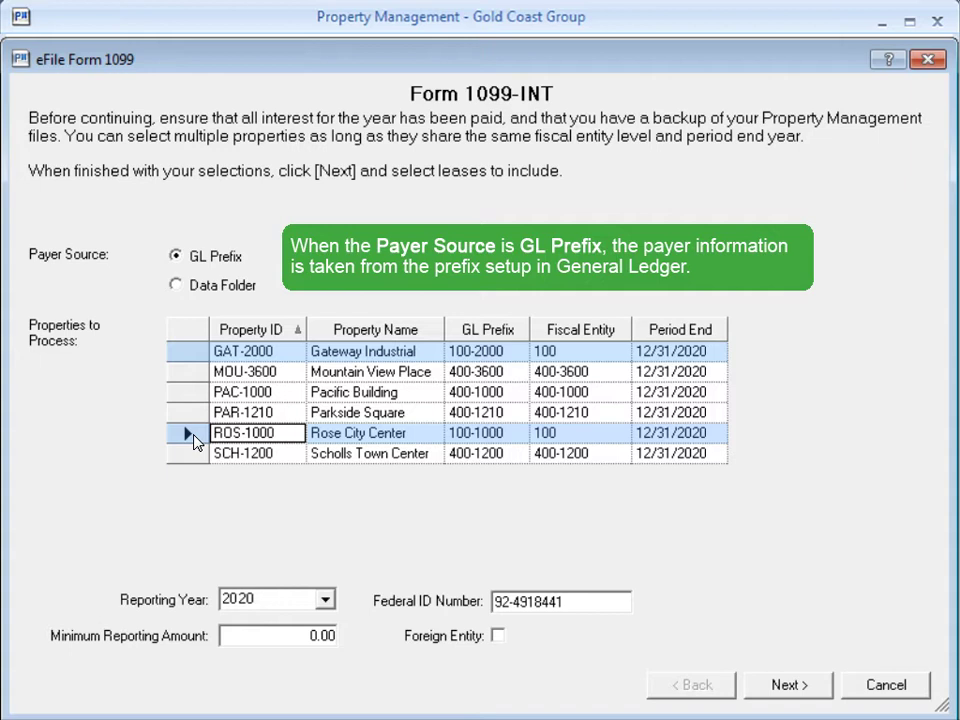
pyautogui.click(177, 286)
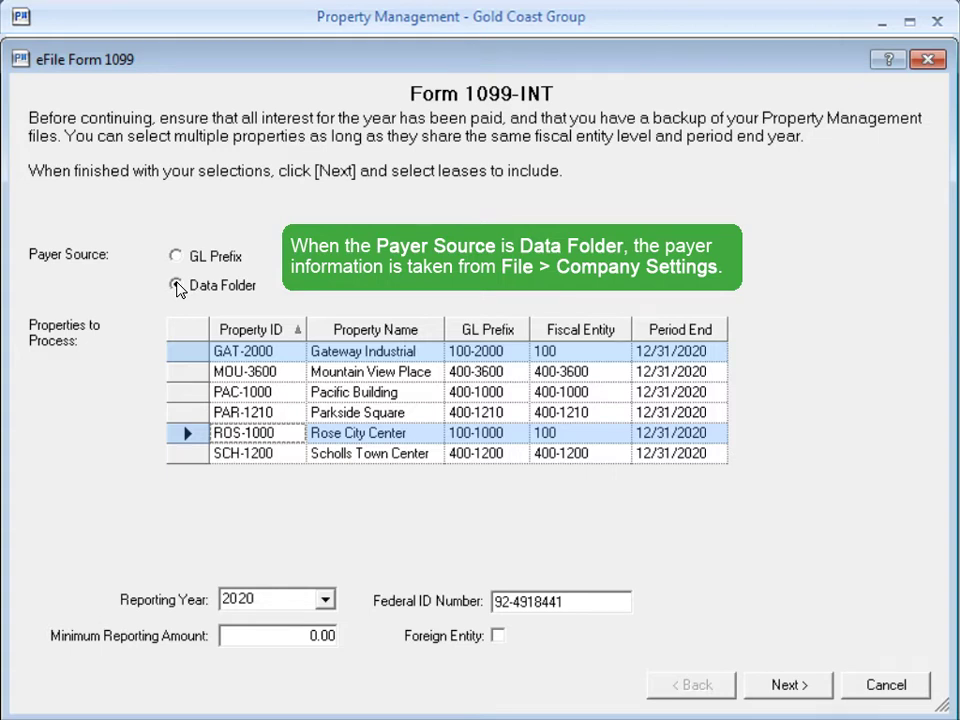
pyautogui.click(176, 256)
pyautogui.click(216, 352)
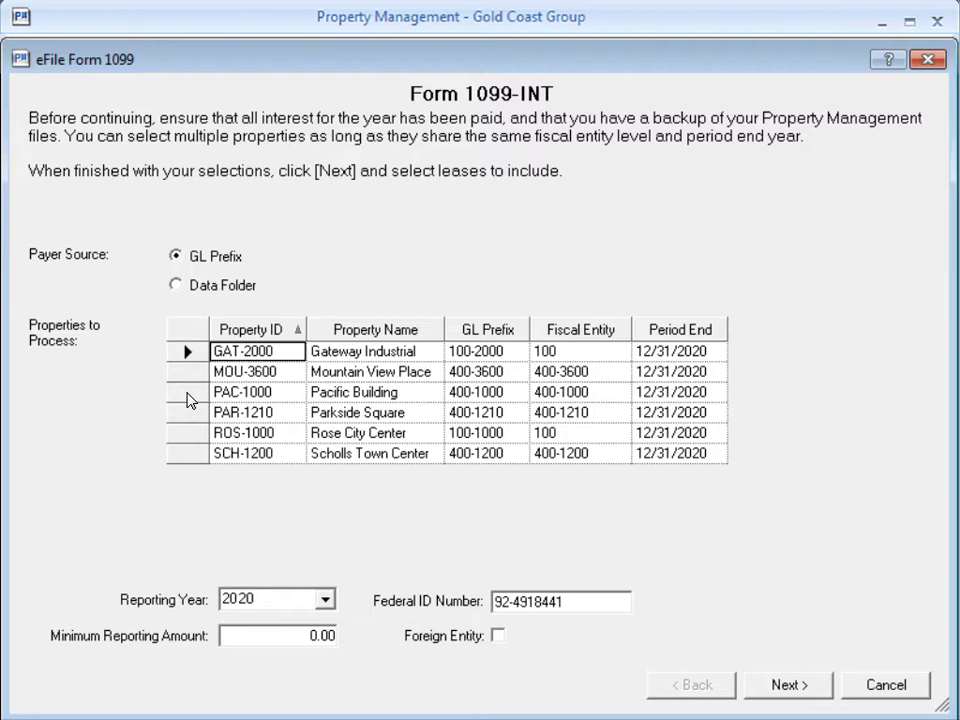
# Select Pacific Building with a 600.00 minimum reporting amount and continue to its leases
pyautogui.click(187, 393)
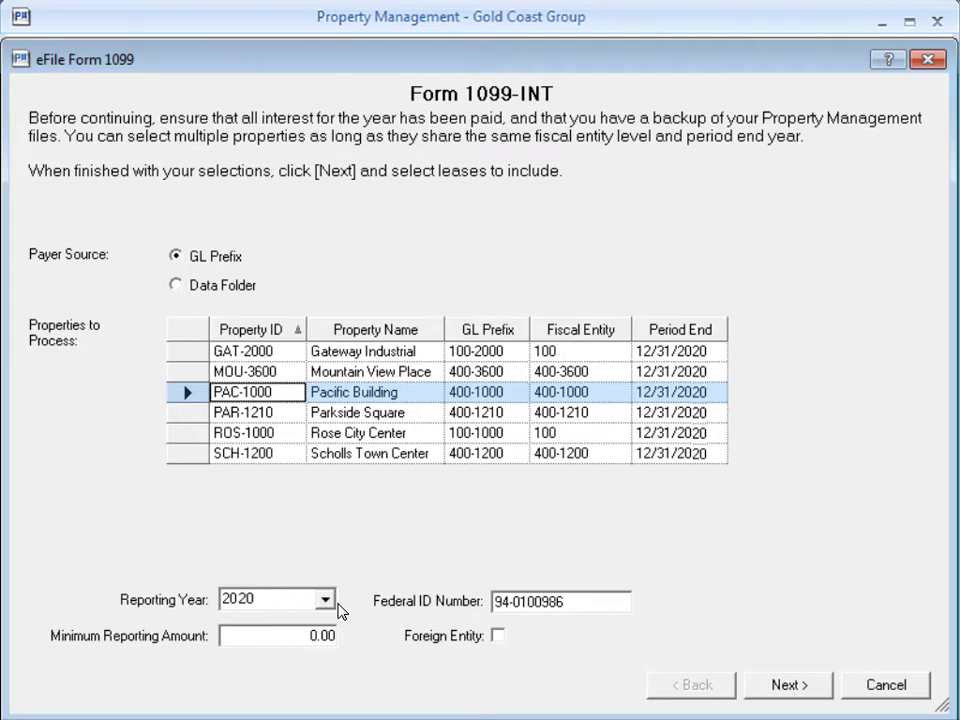
pyautogui.press('Tab')
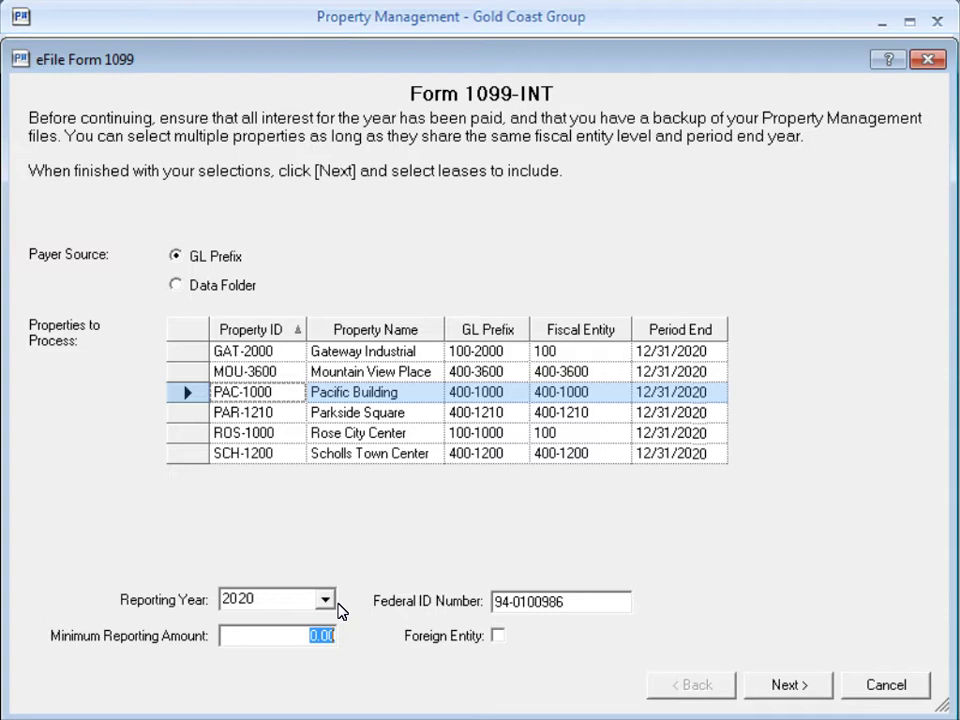
pyautogui.write('600.00')
pyautogui.click(786, 685)
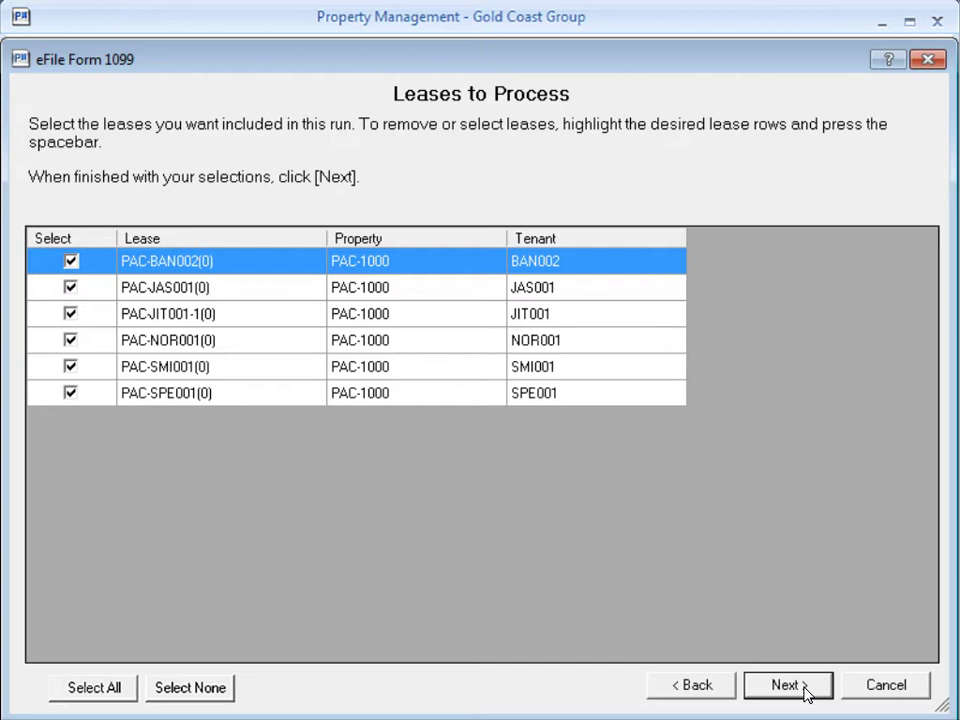
# Uncheck leases PAC-NOR001(0), PAC-SMI001(0) and PAC-SPE001(0) to exclude them from the run
pyautogui.click(88, 395)
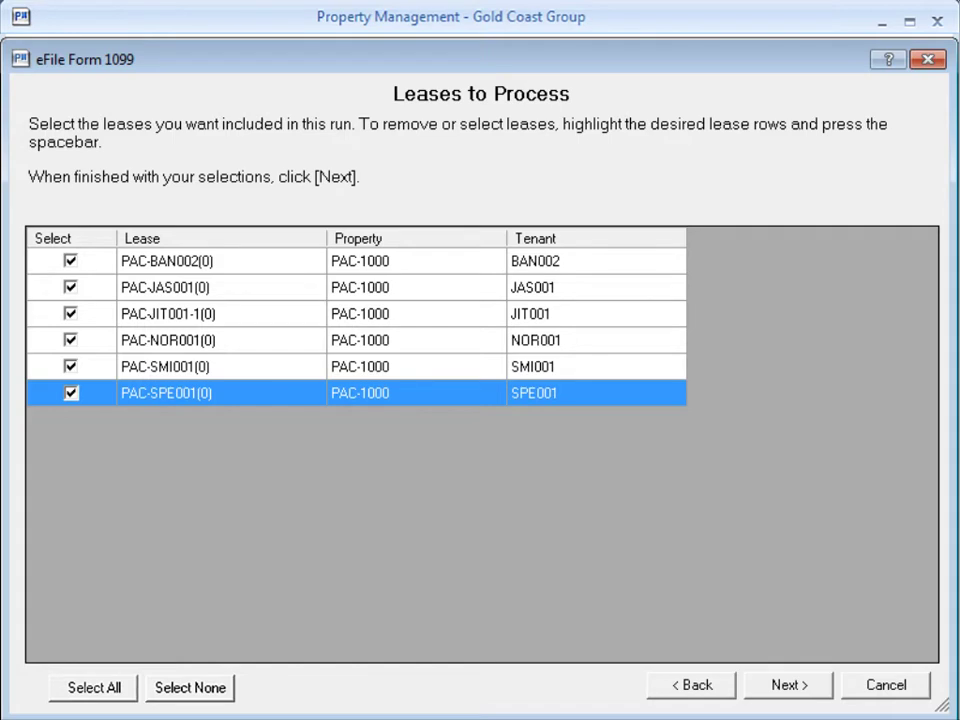
pyautogui.hotkey('shift', 'Up')
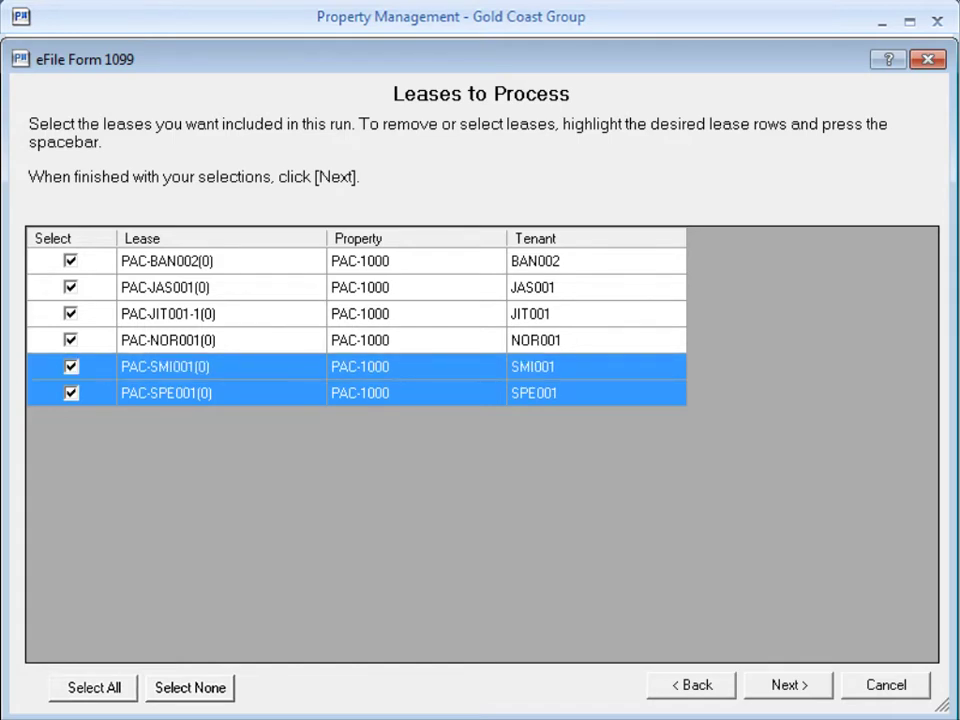
pyautogui.hotkey('shift', 'Up')
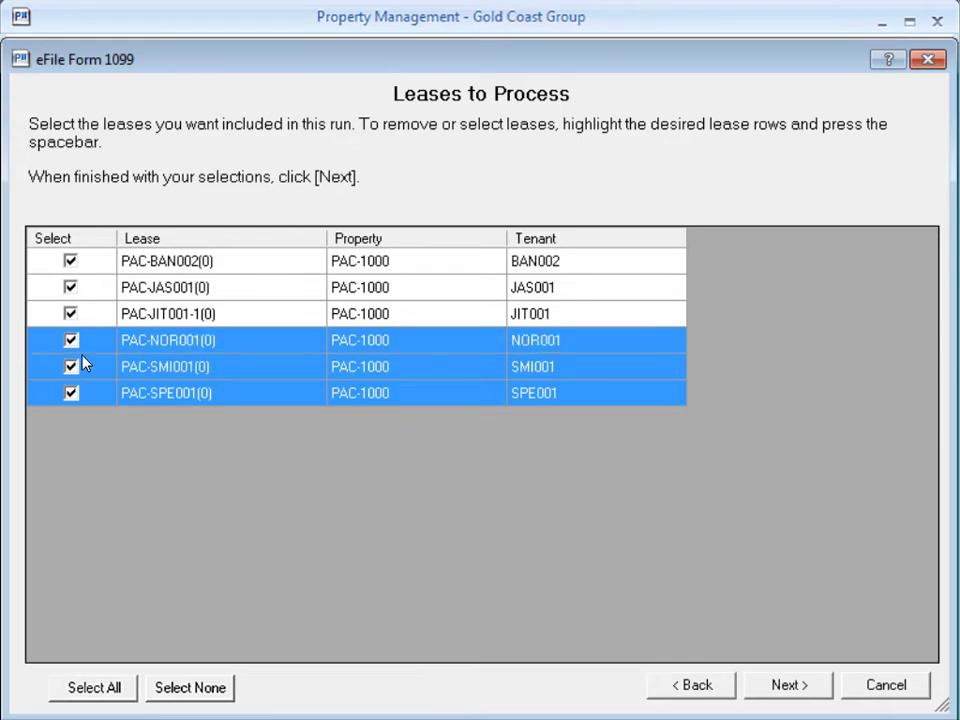
pyautogui.press('space')
# Move to the Generate page and generate the Form 1099-INT returns
pyautogui.click(788, 685)
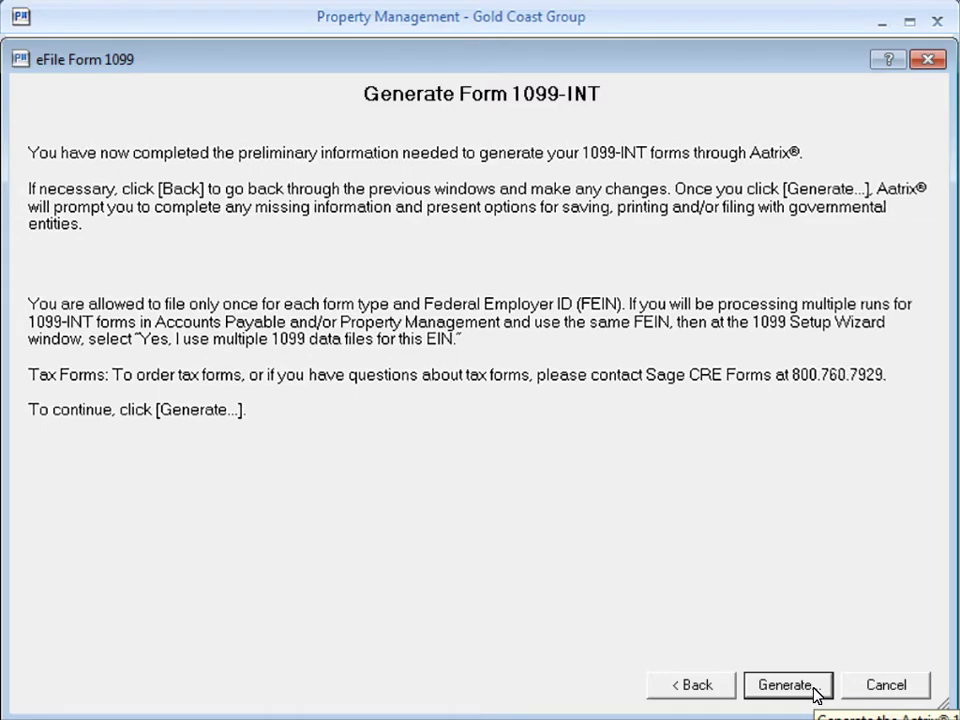
pyautogui.click(813, 688)
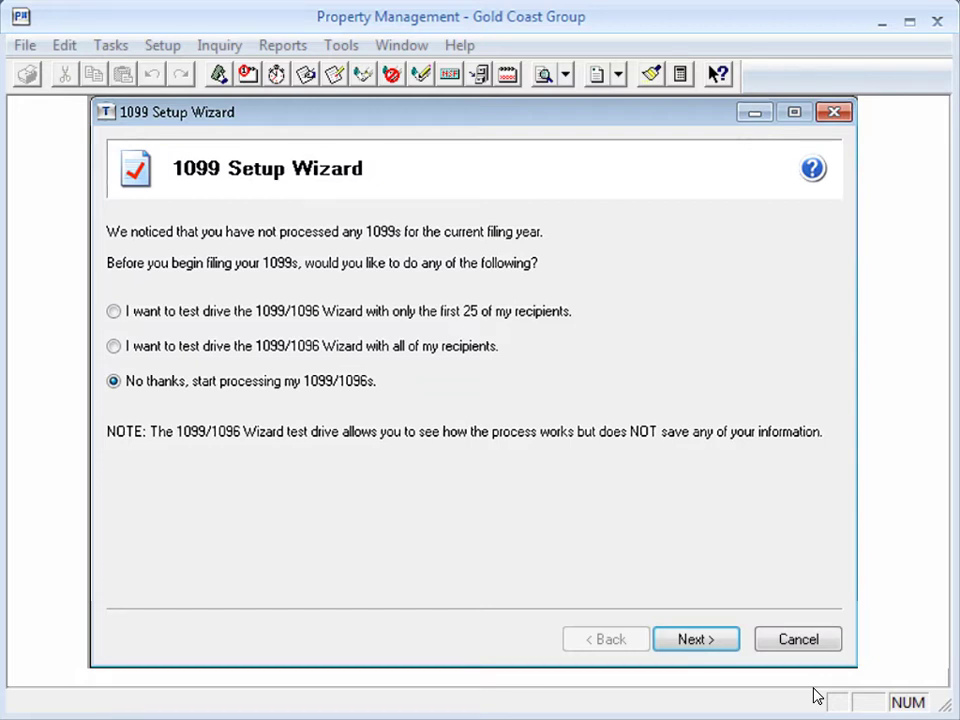
# Start real 1099/1096 processing without a test drive and accept the payer TIN as an EIN
pyautogui.click(707, 640)
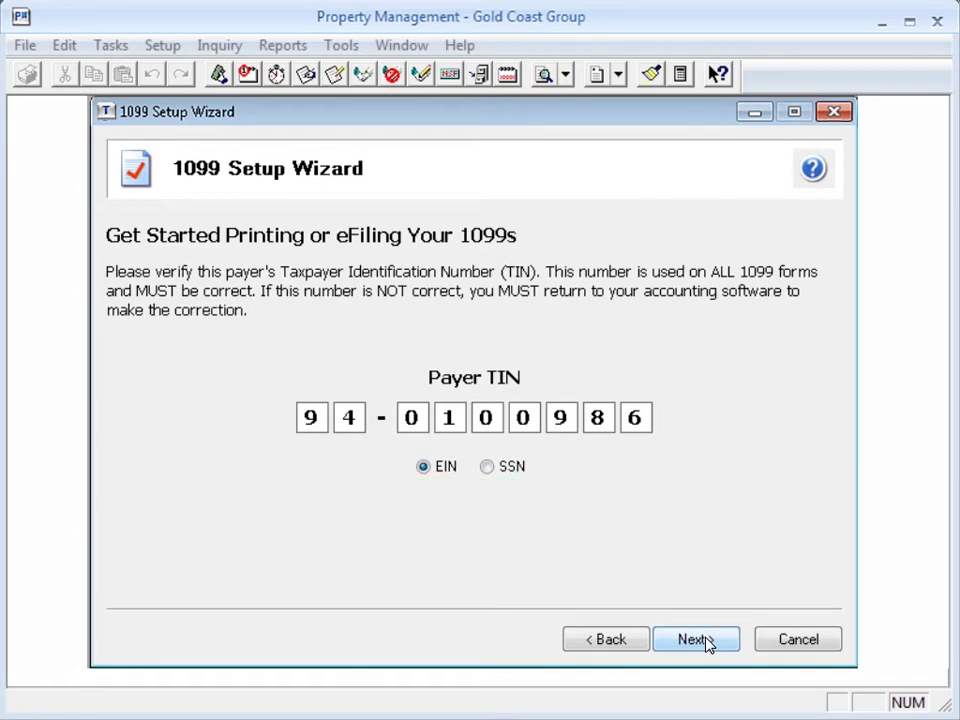
pyautogui.click(696, 640)
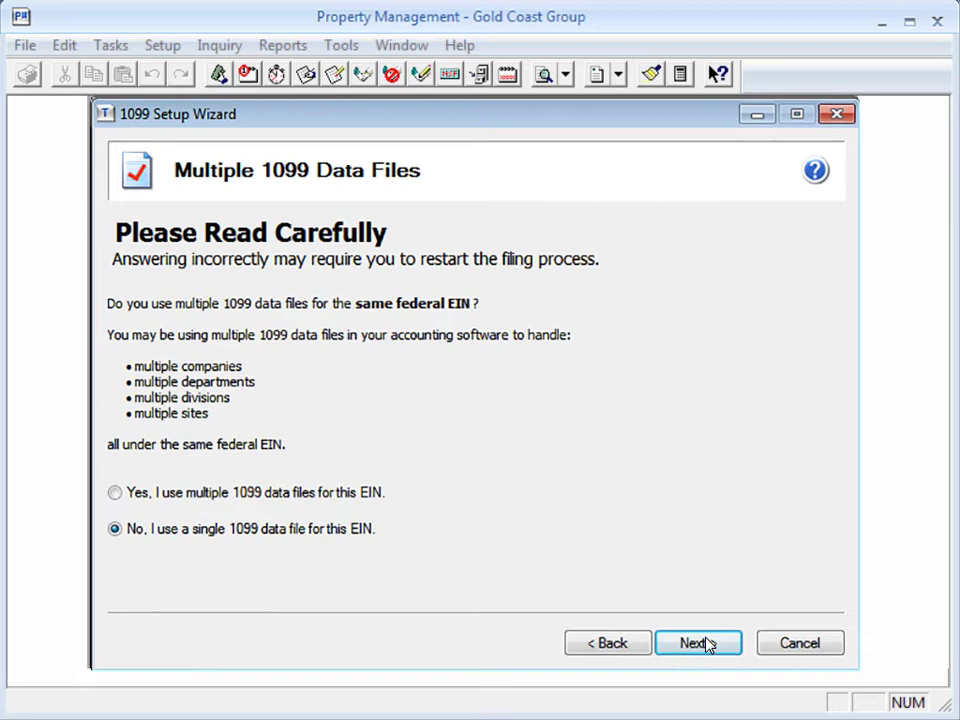
# Keep the single 1099 data file and accept Pacific Building's payer information to reach State & Local Tax Items
pyautogui.click(697, 643)
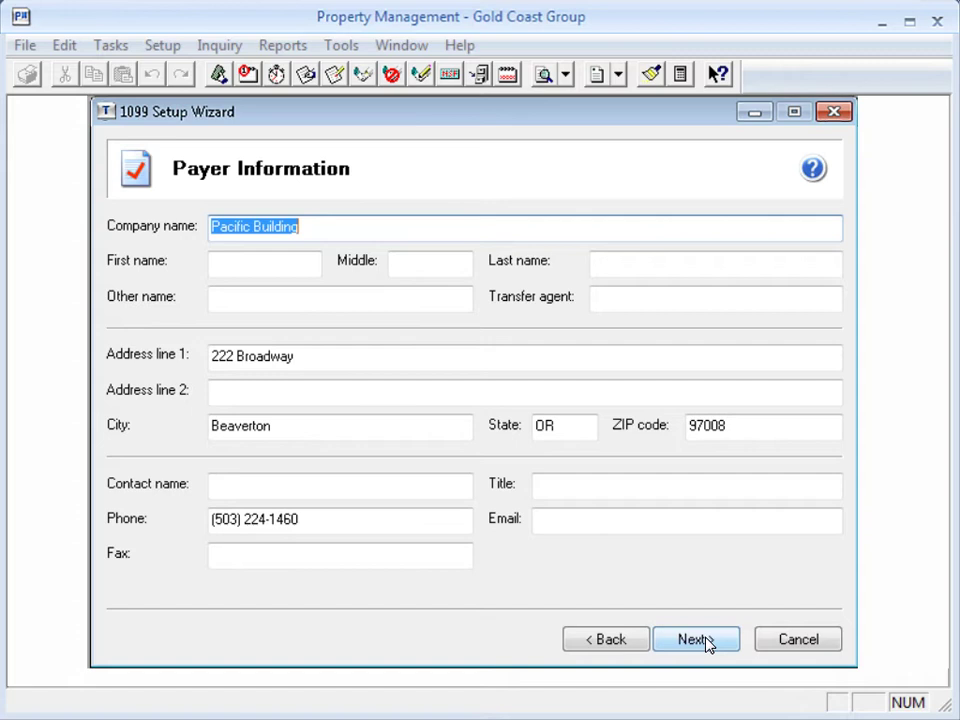
pyautogui.click(707, 644)
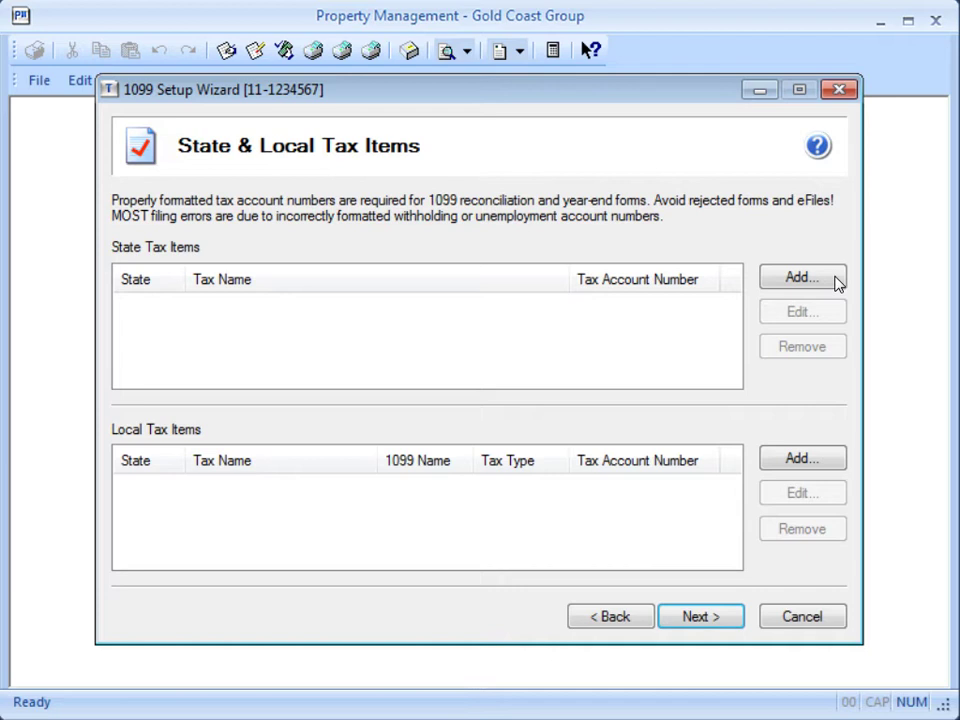
# Add an OR (Oregon) State Withholding tax item with the company's state tax account number
pyautogui.click(836, 280)
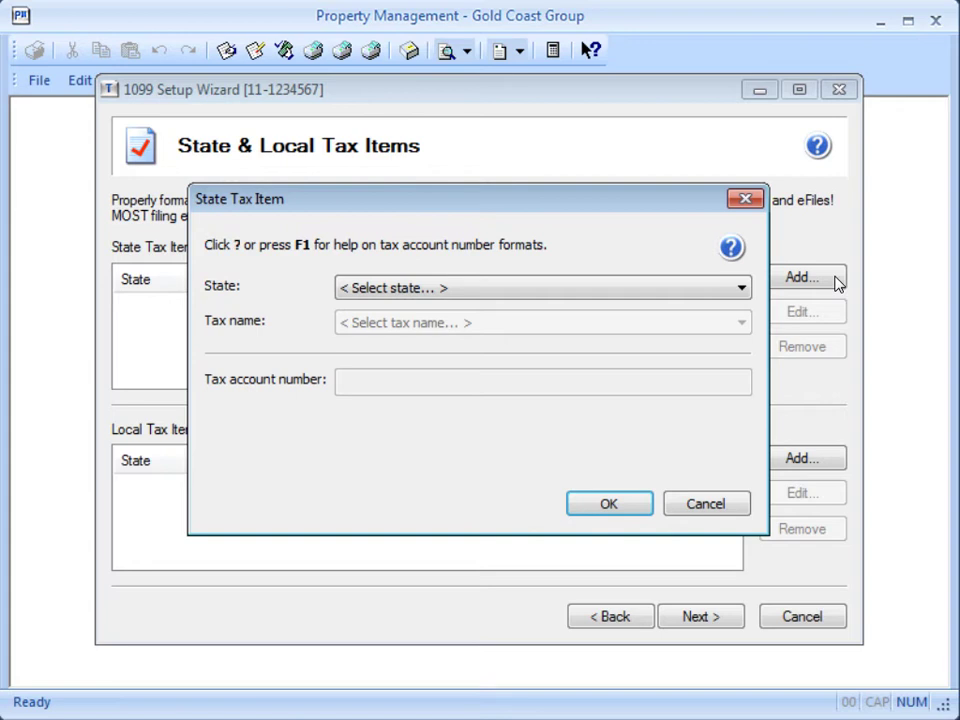
pyautogui.click(743, 291)
pyautogui.press('o')
pyautogui.press('r')
pyautogui.press('Return')
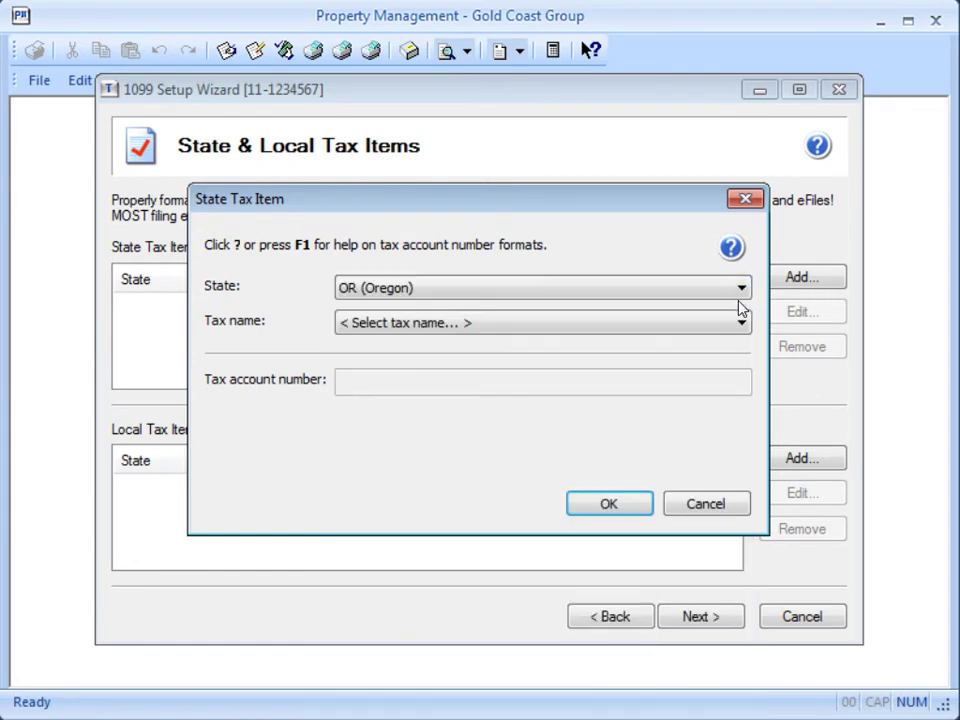
pyautogui.click(741, 326)
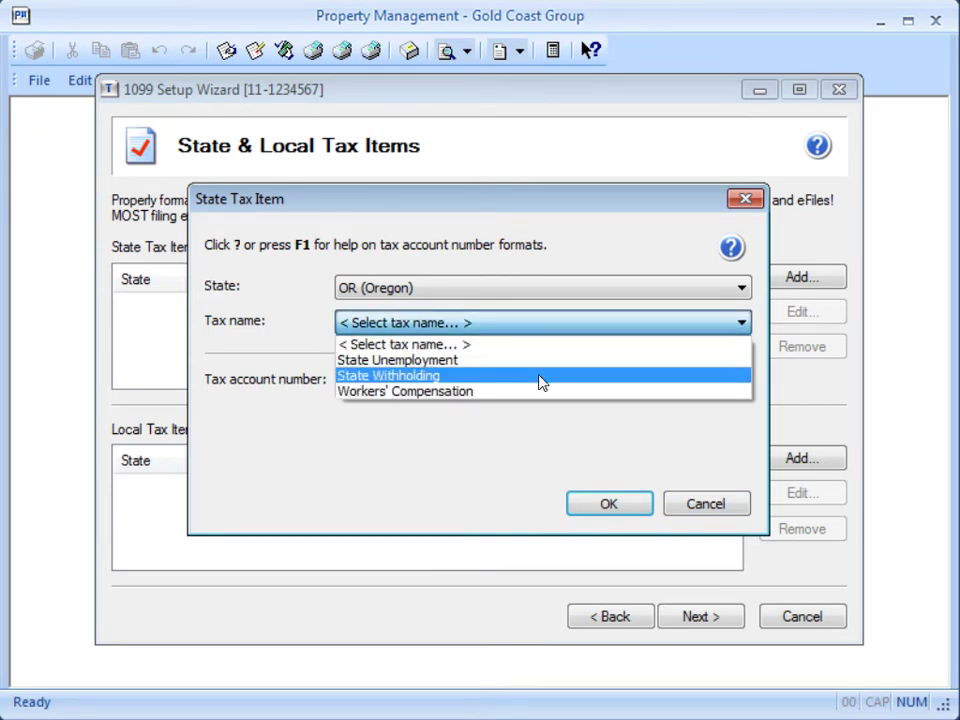
pyautogui.click(535, 378)
pyautogui.click(519, 380)
pyautogui.write('1112345-6')
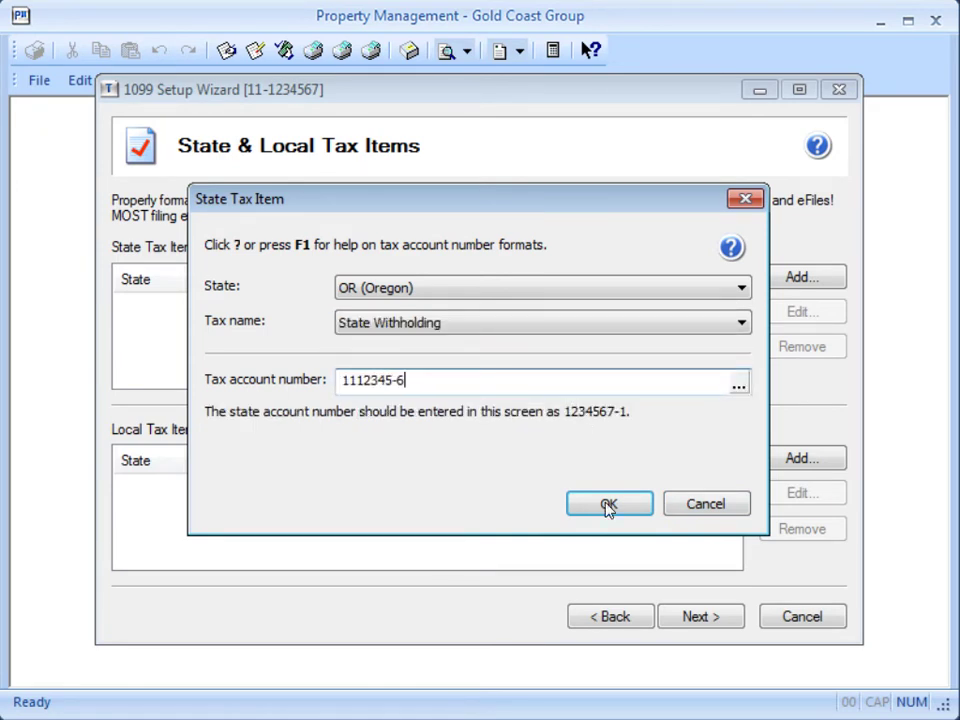
pyautogui.click(608, 506)
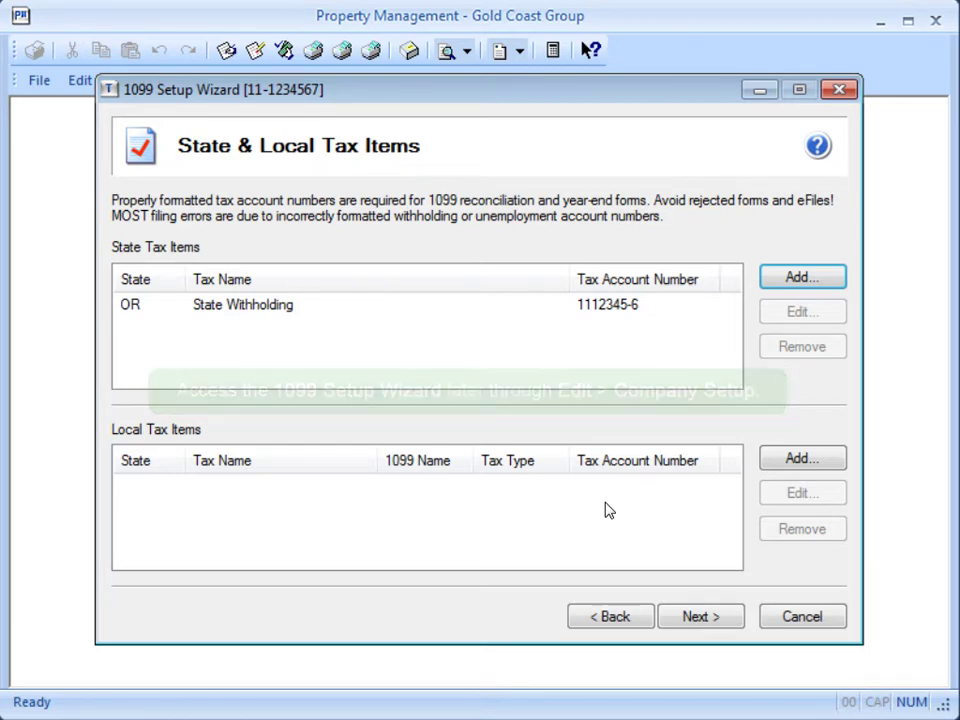
# Answer Yes to electronic-only recipient delivery and to final return, then continue to TIN verification
pyautogui.click(700, 616)
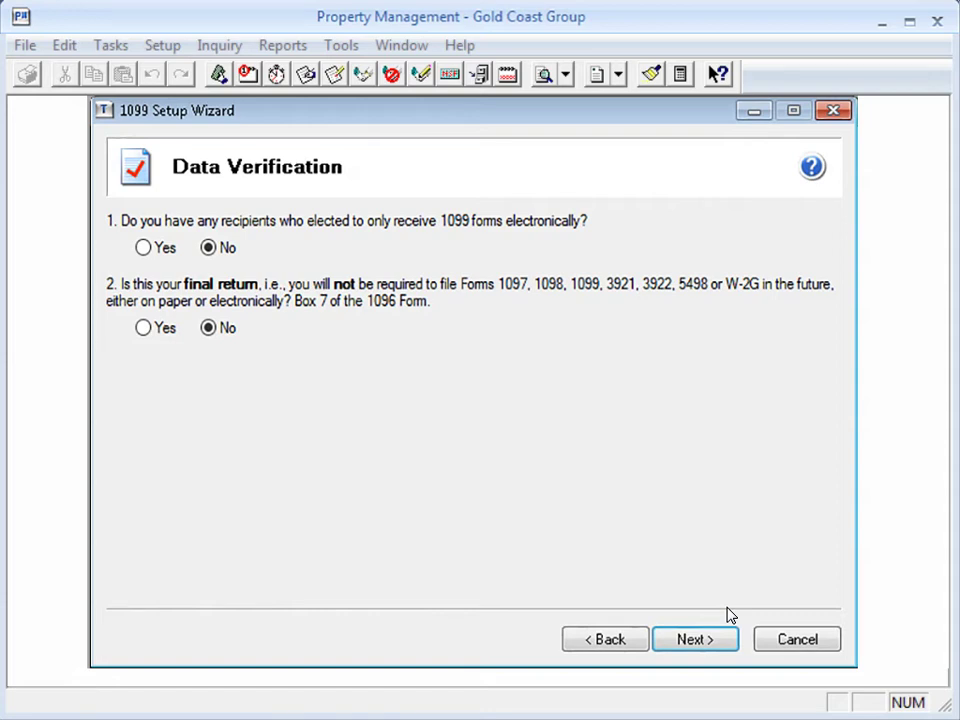
pyautogui.click(143, 248)
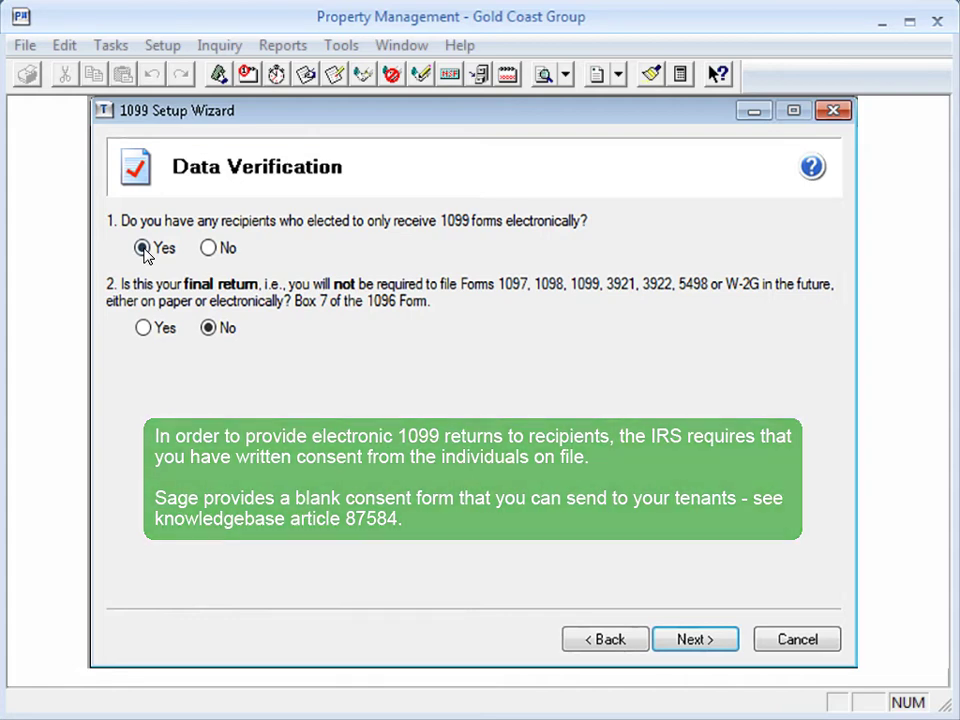
pyautogui.click(143, 330)
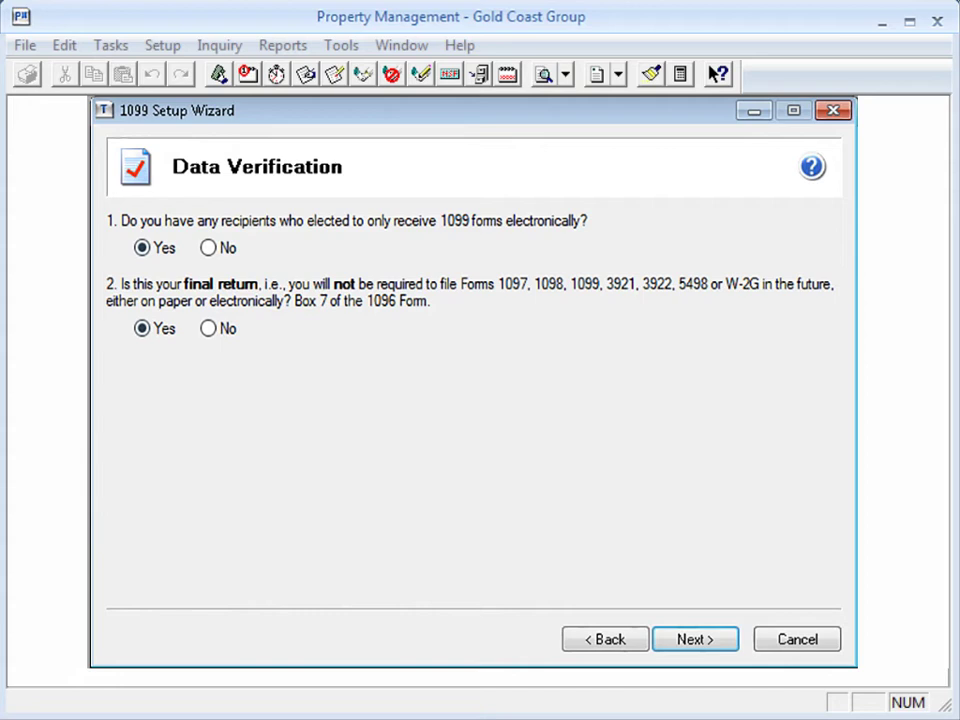
pyautogui.click(706, 641)
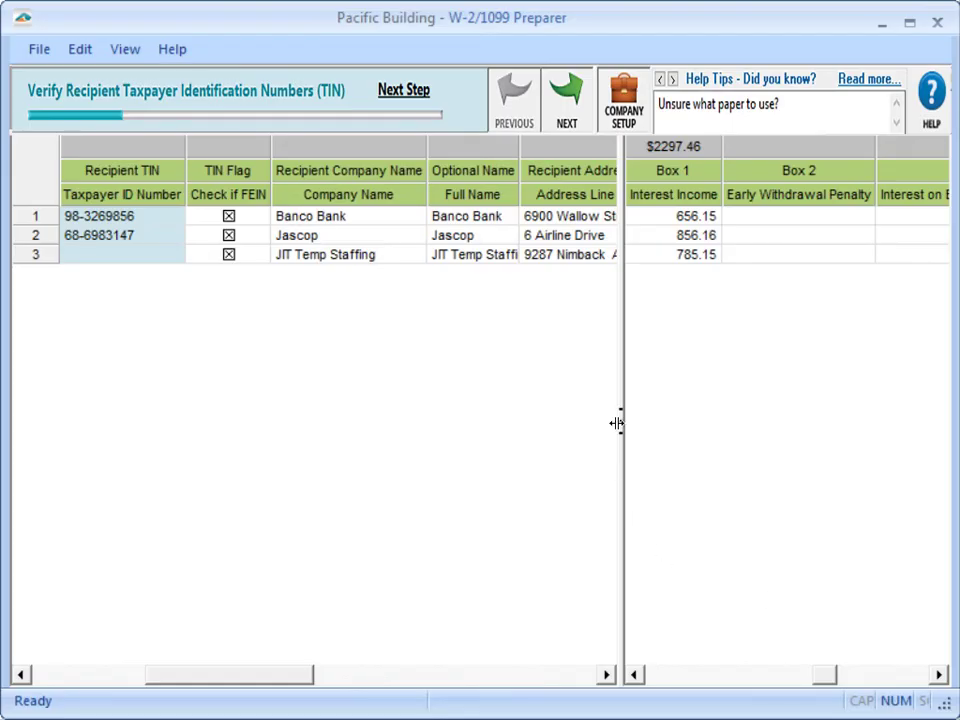
# Widen the recipient details pane to show more columns in the Verify Recipient TIN grid
pyautogui.moveTo(617, 420); pyautogui.dragTo(878, 431)
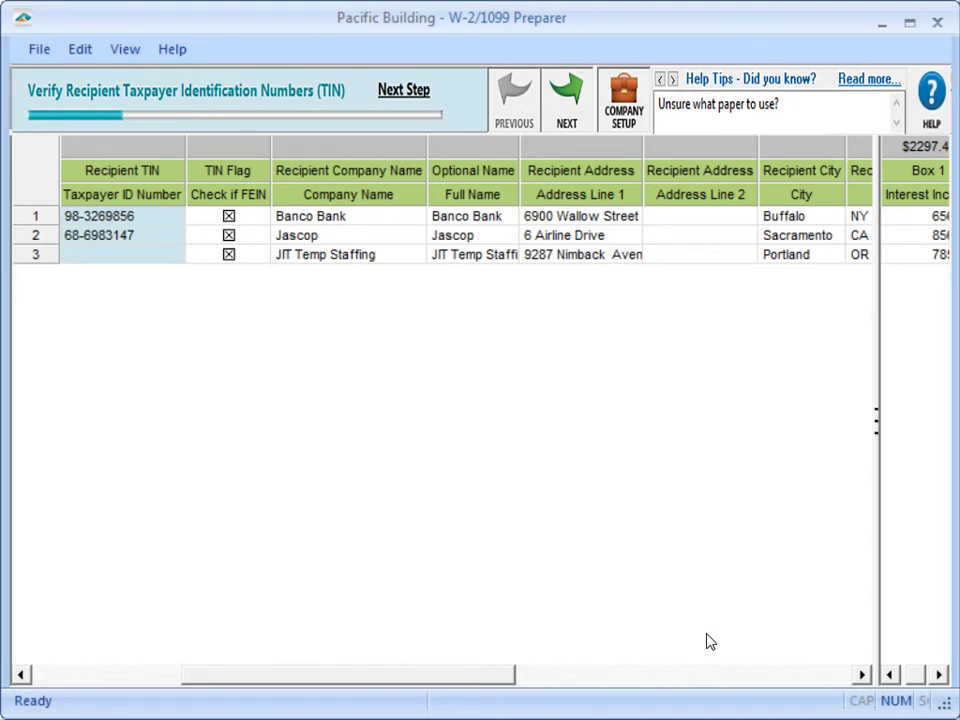
# After the invalid TIN warning, fill in JIT Temp Staffing's missing taxpayer ID
pyautogui.click(585, 117)
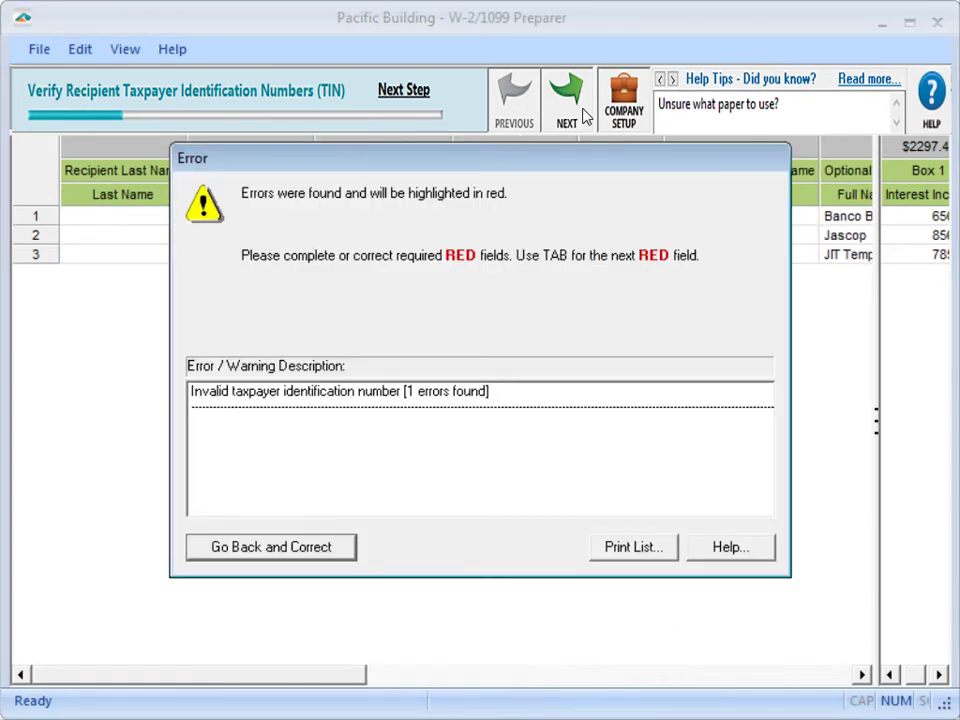
pyautogui.click(337, 550)
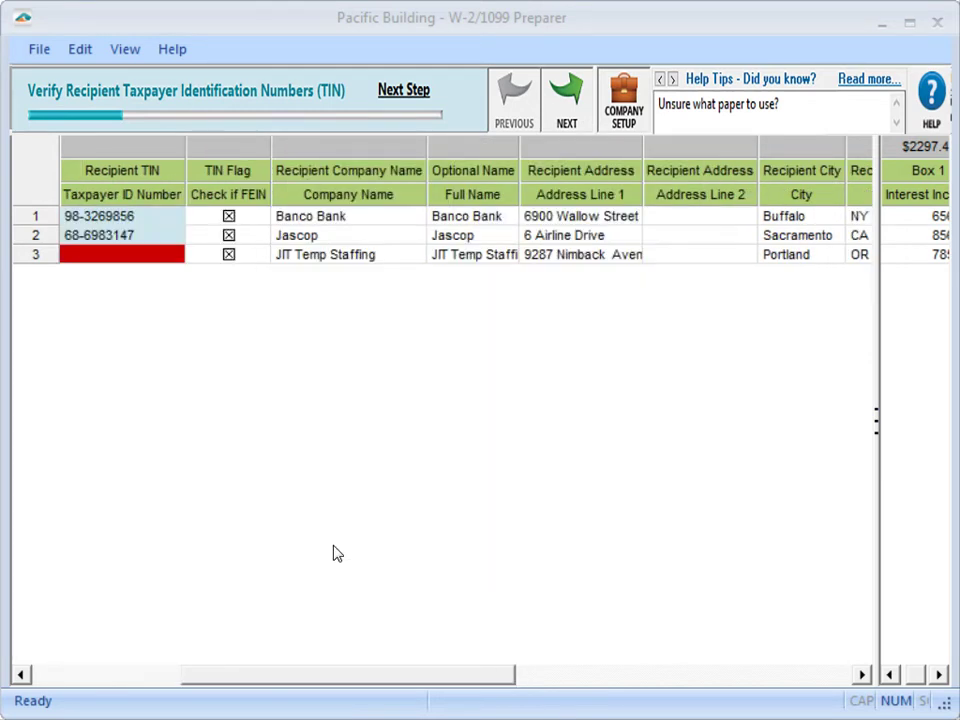
pyautogui.click(96, 254)
pyautogui.write('11-1234567')
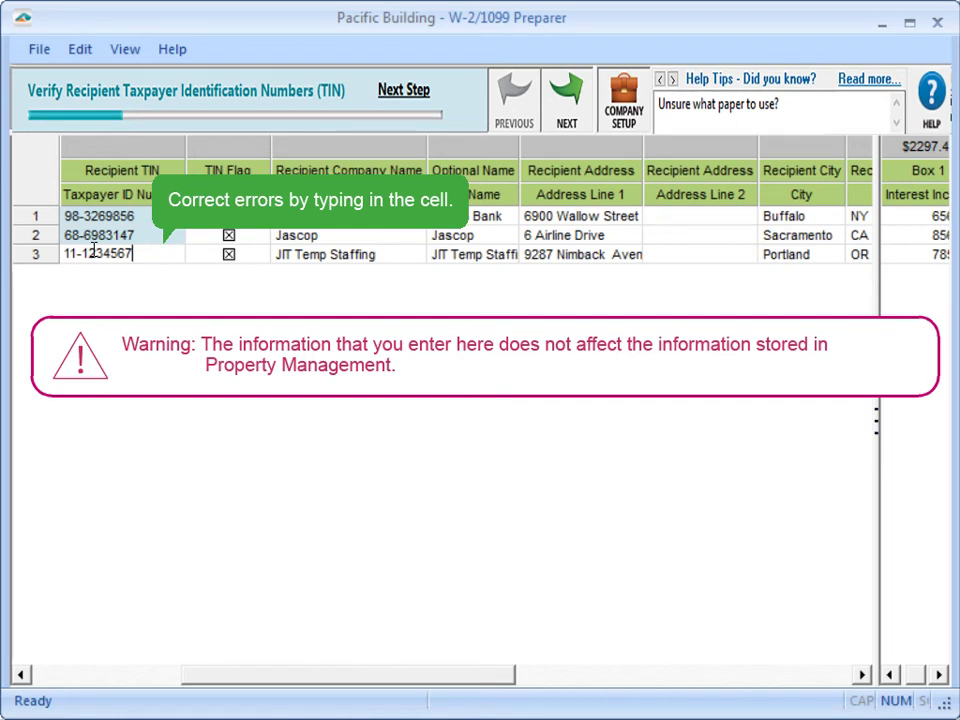
# At the Check if FEIN step, change Banco Bank's Address Line 1 to 'PO Box123'
pyautogui.click(567, 104)
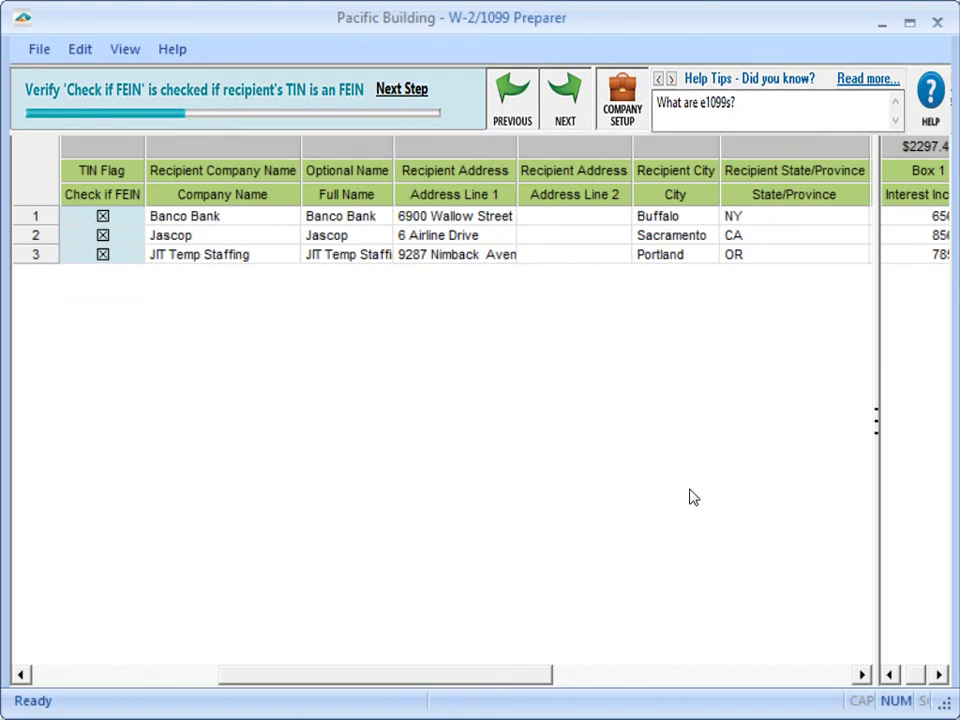
pyautogui.click(400, 218)
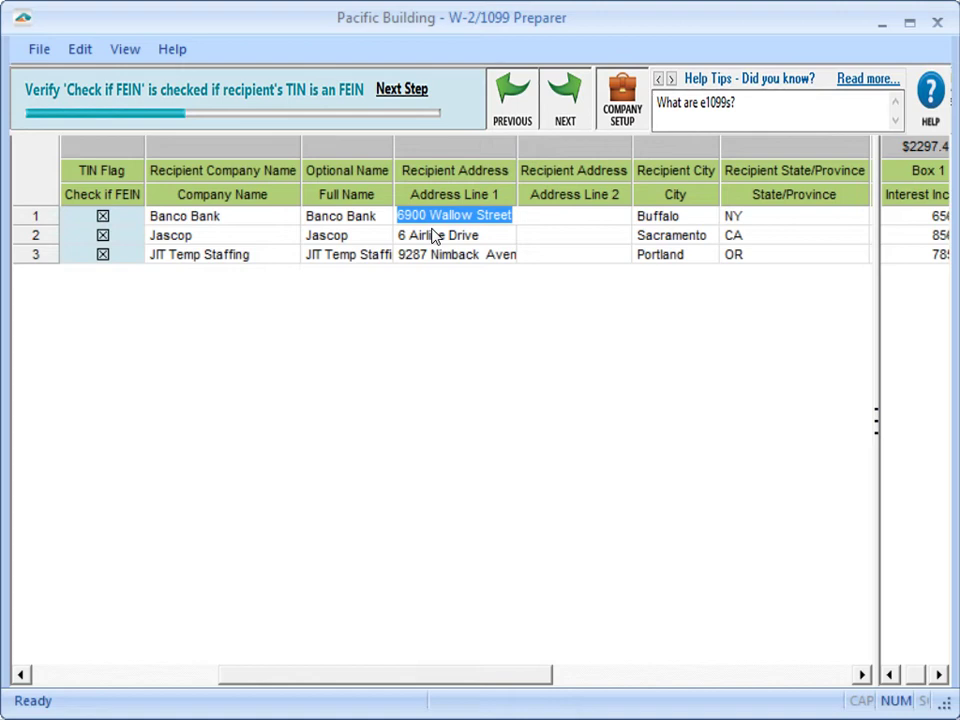
pyautogui.write('PO Box123')
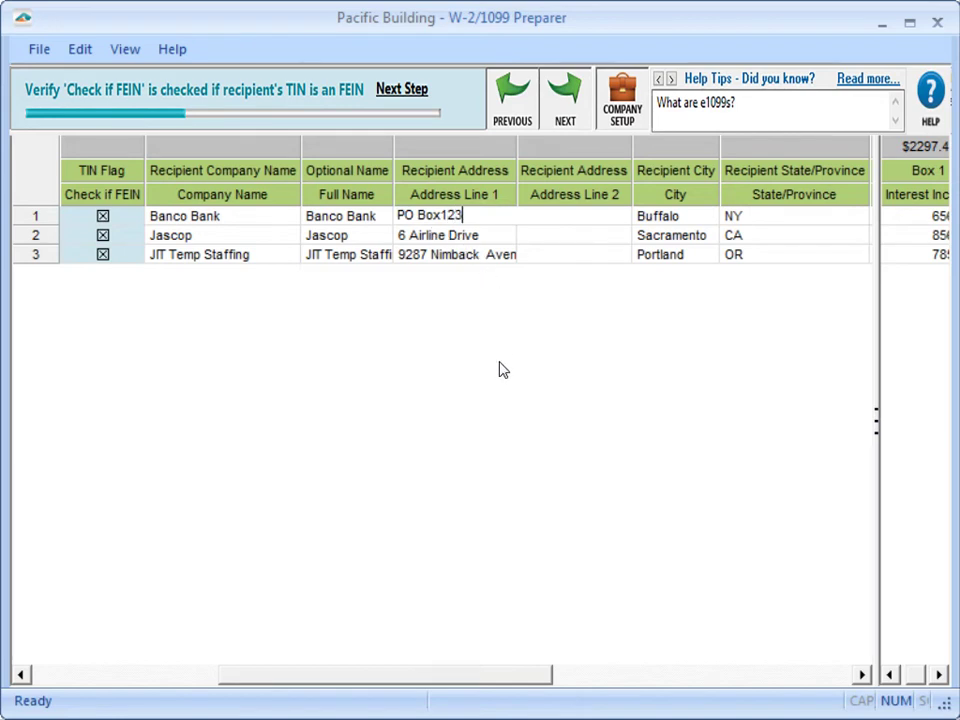
pyautogui.press('Return')
pyautogui.press('Tab')
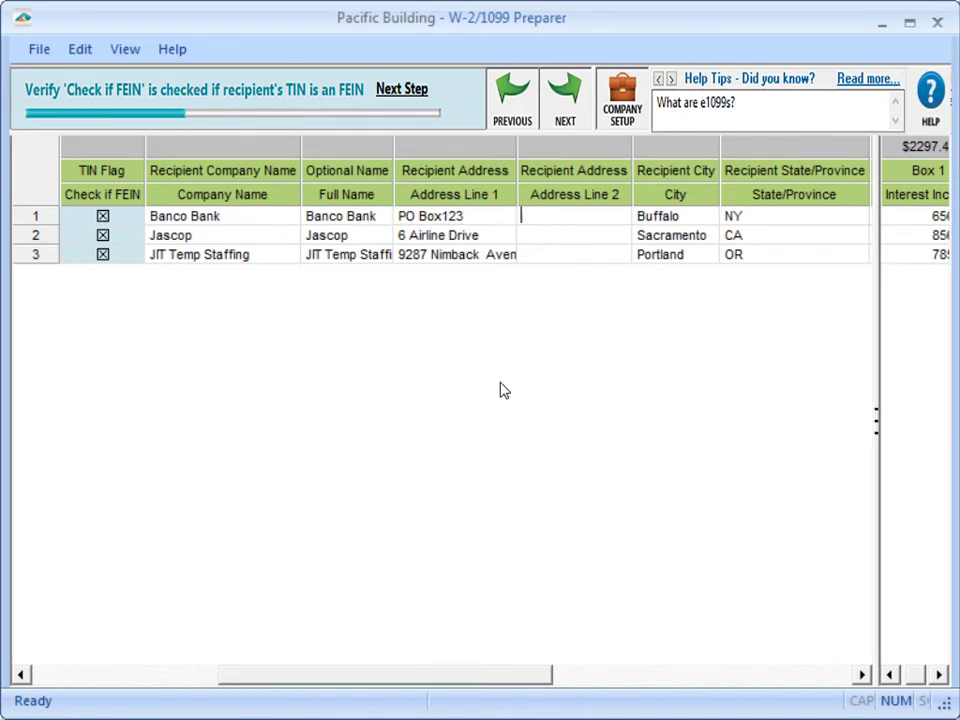
# Scroll the recipient grid right to the Country Code through Second TIN Notice columns and select the E-mail Address column
pyautogui.click(804, 675)
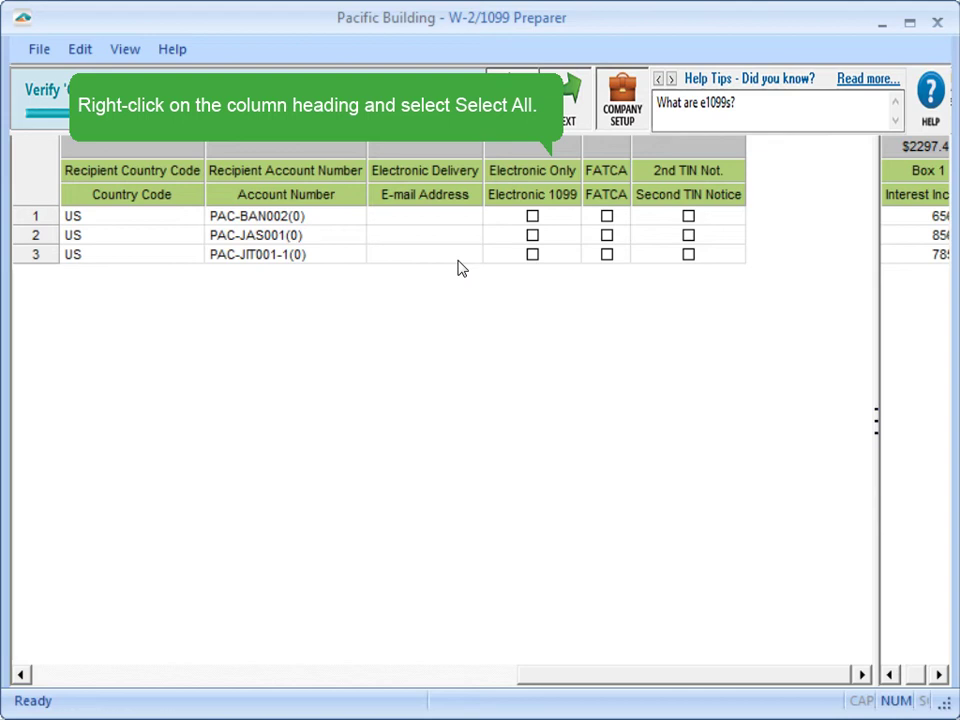
pyautogui.rightClick(444, 205)
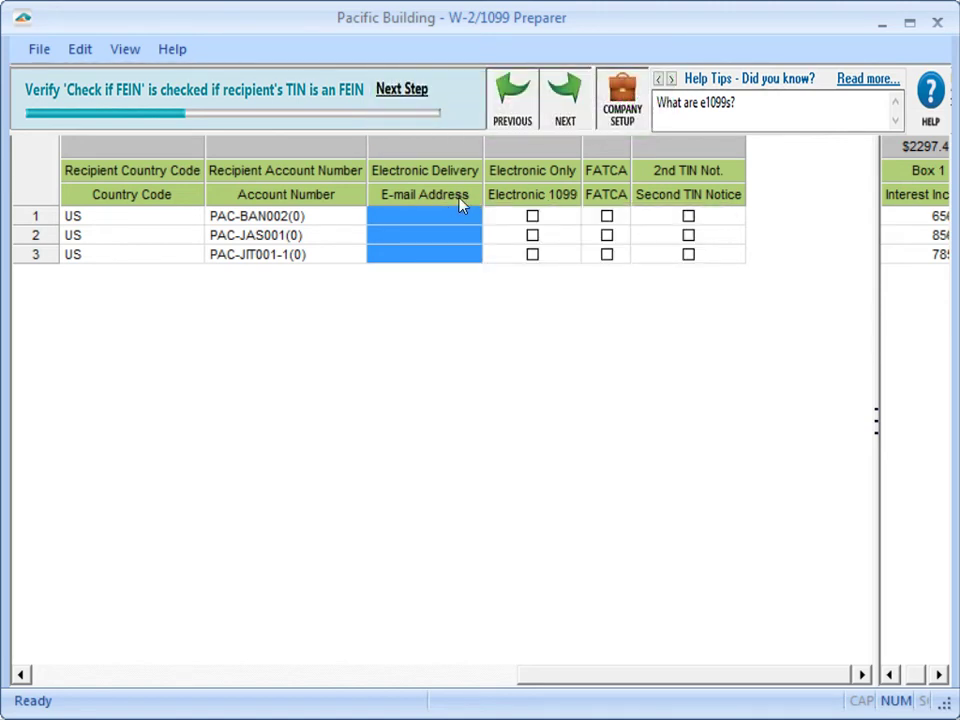
# Advance past the name/address and income box checks, resizing the grid, to Verify Filing State
pyautogui.click(572, 114)
pyautogui.click(575, 117)
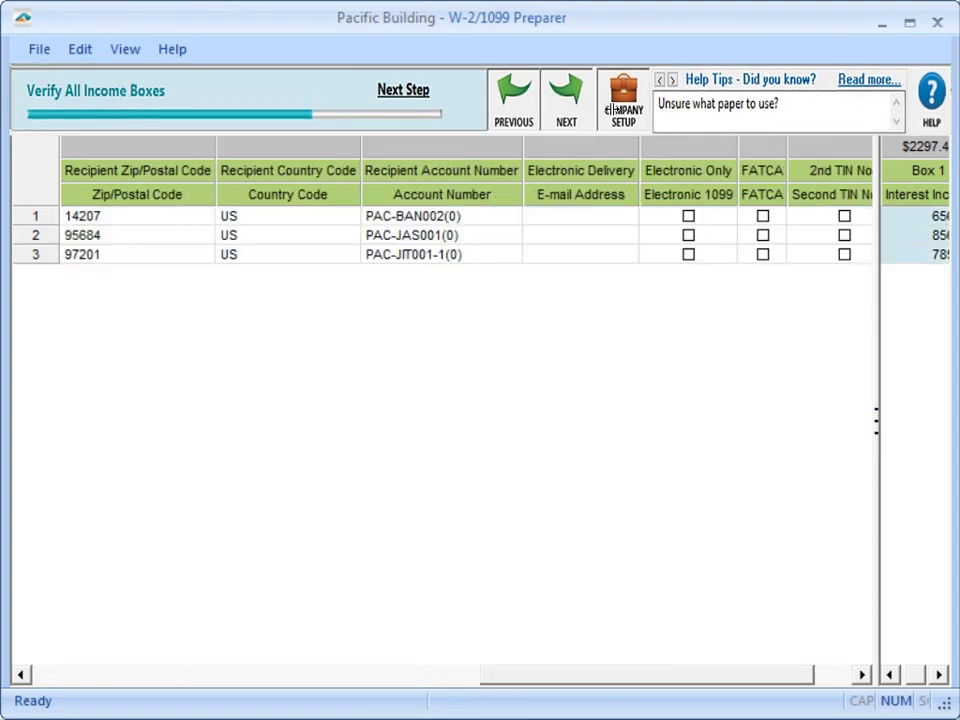
pyautogui.moveTo(874, 422); pyautogui.dragTo(219, 410)
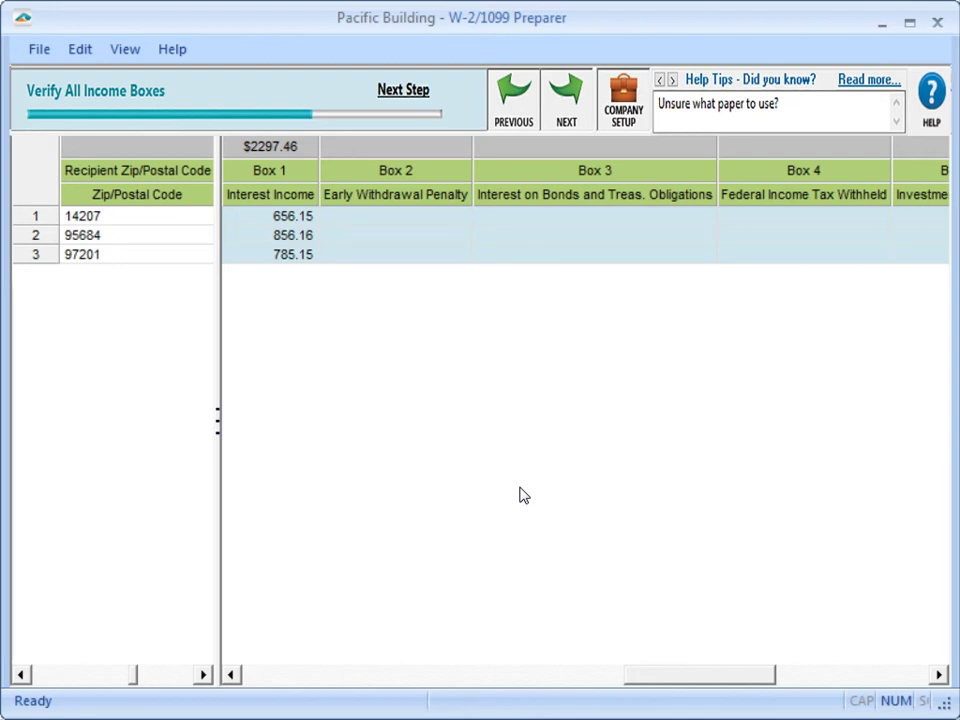
pyautogui.click(584, 114)
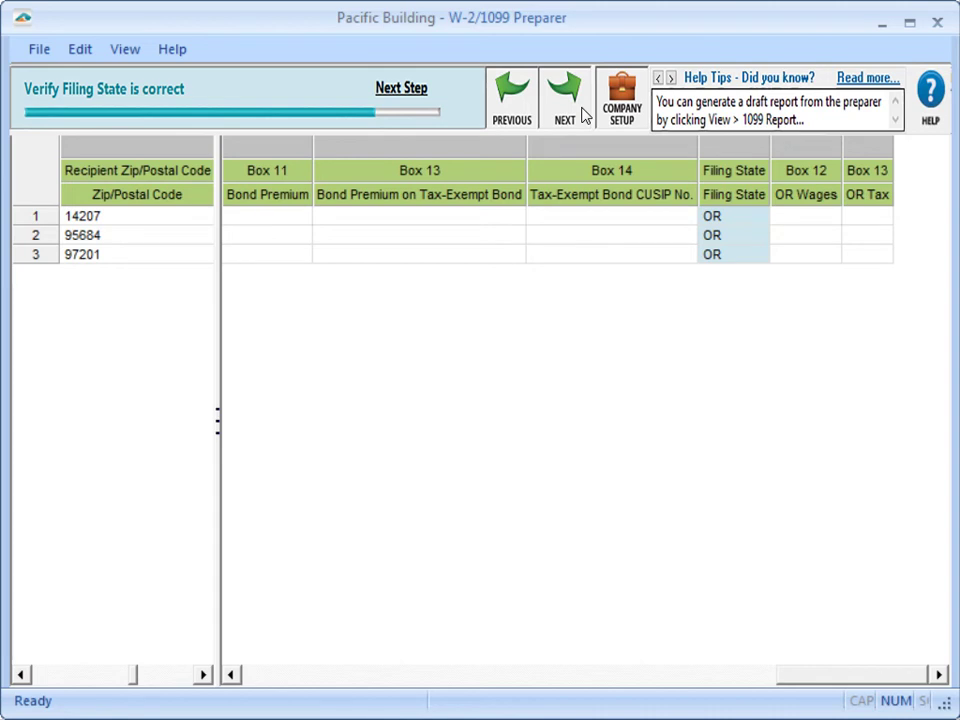
# Look through the row, Edit and File menus without changes, then advance to state income verification
pyautogui.rightClick(46, 272)
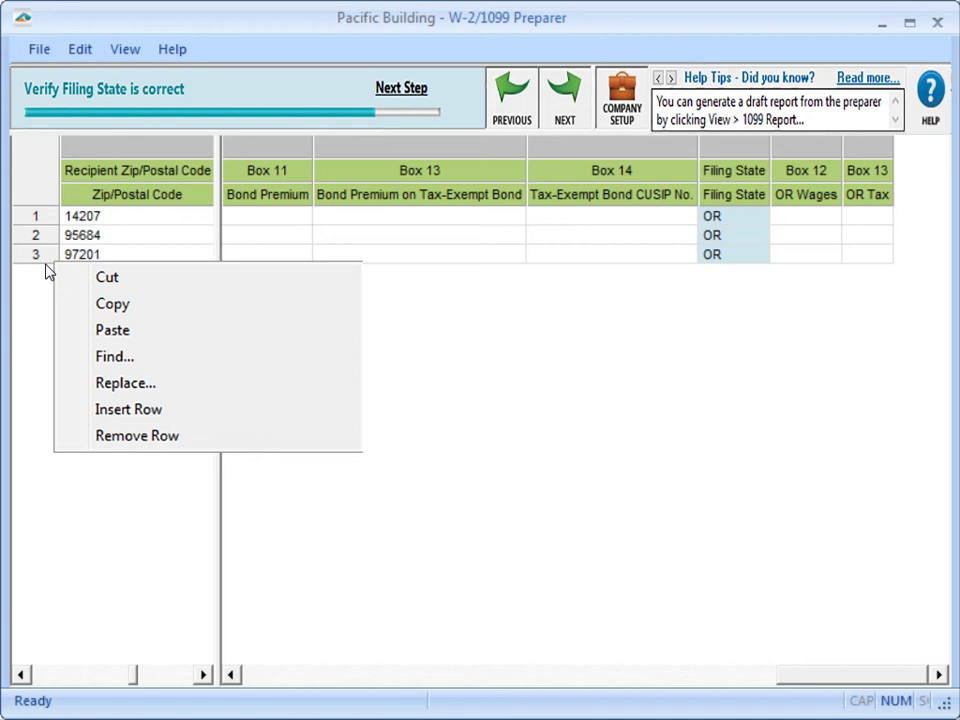
pyautogui.press('Escape')
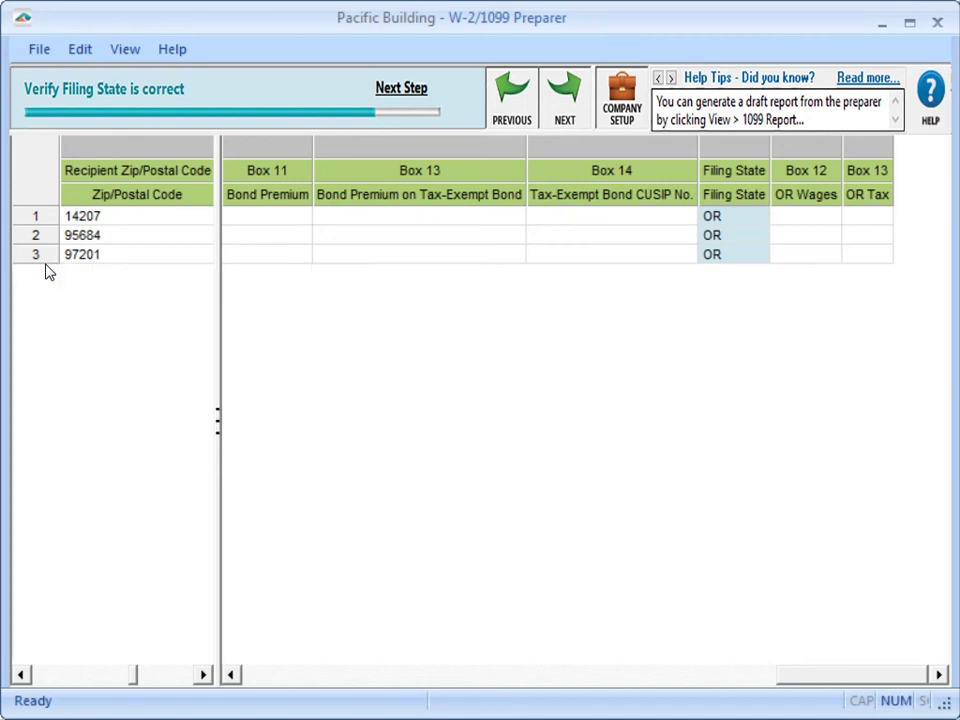
pyautogui.click(72, 58)
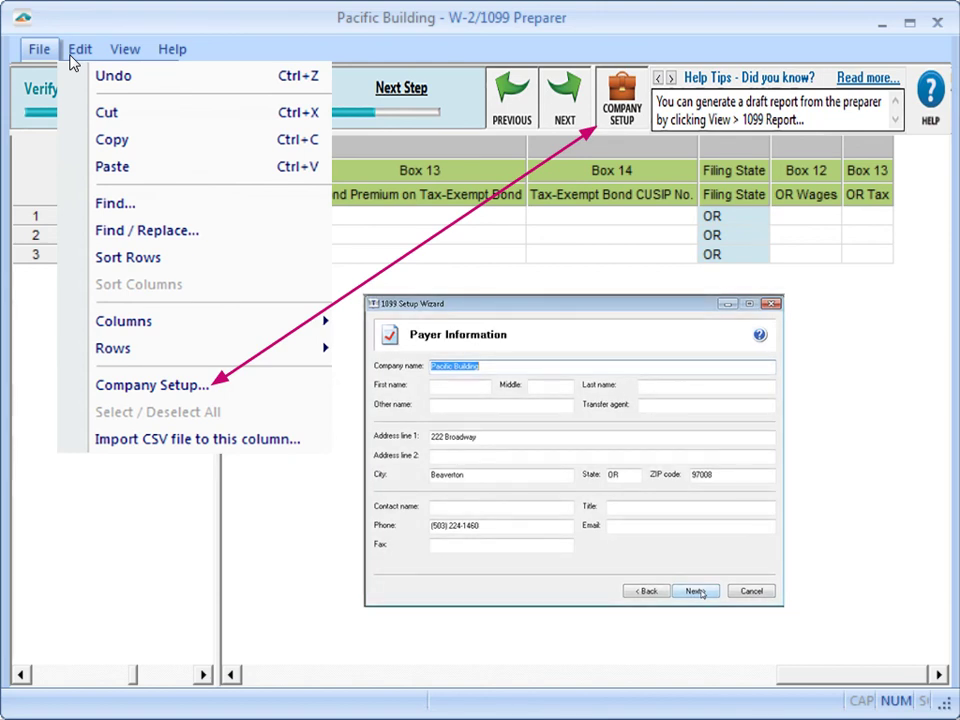
pyautogui.press('Escape')
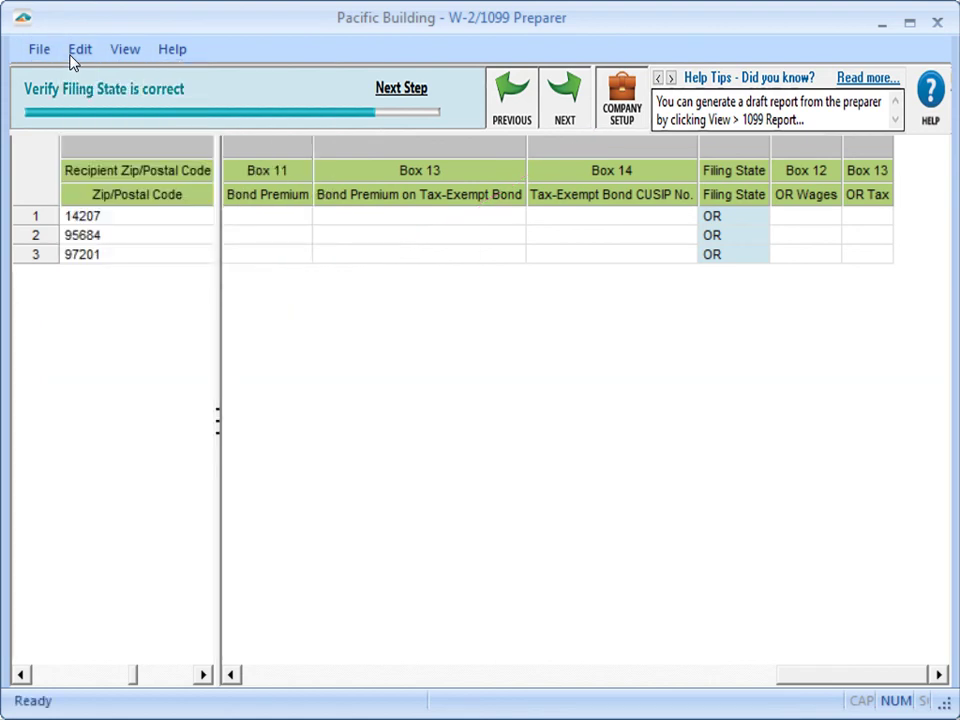
pyautogui.click(37, 58)
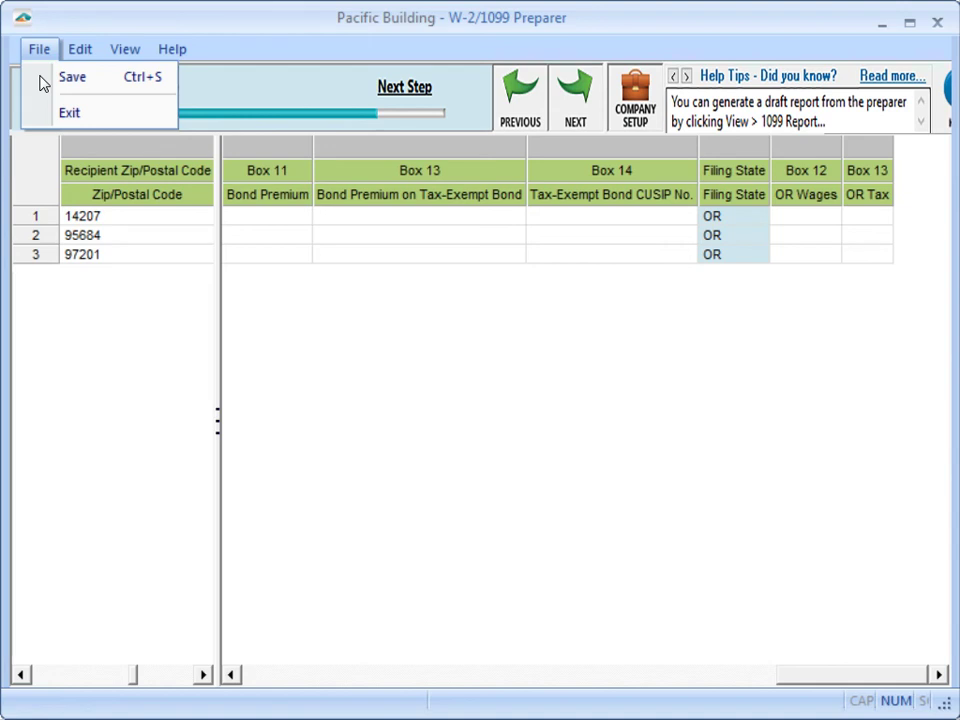
pyautogui.click(45, 80)
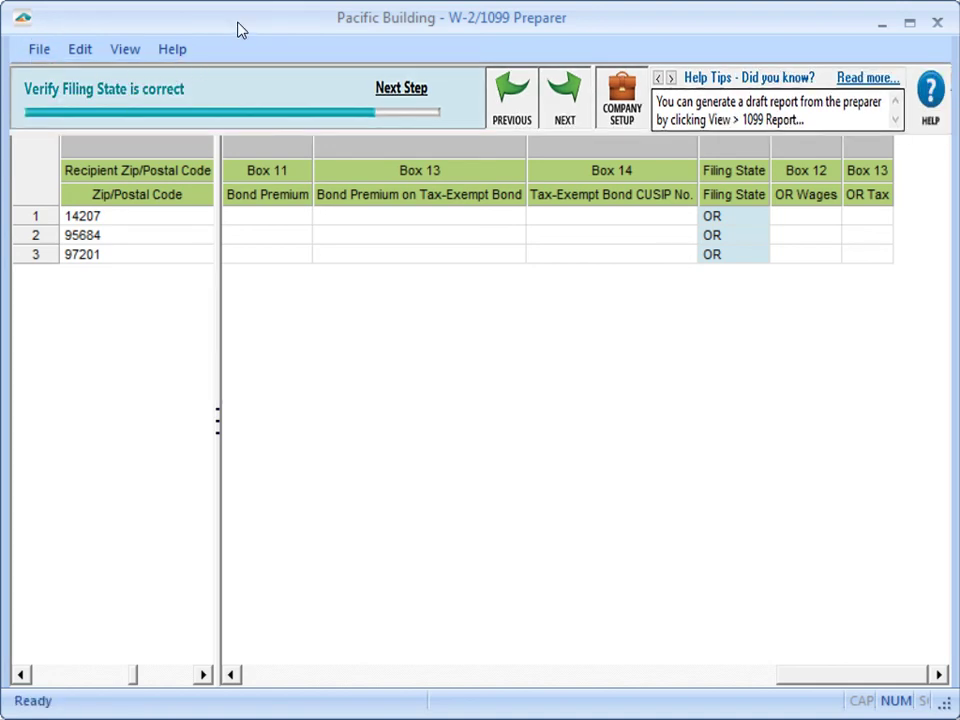
pyautogui.click(578, 116)
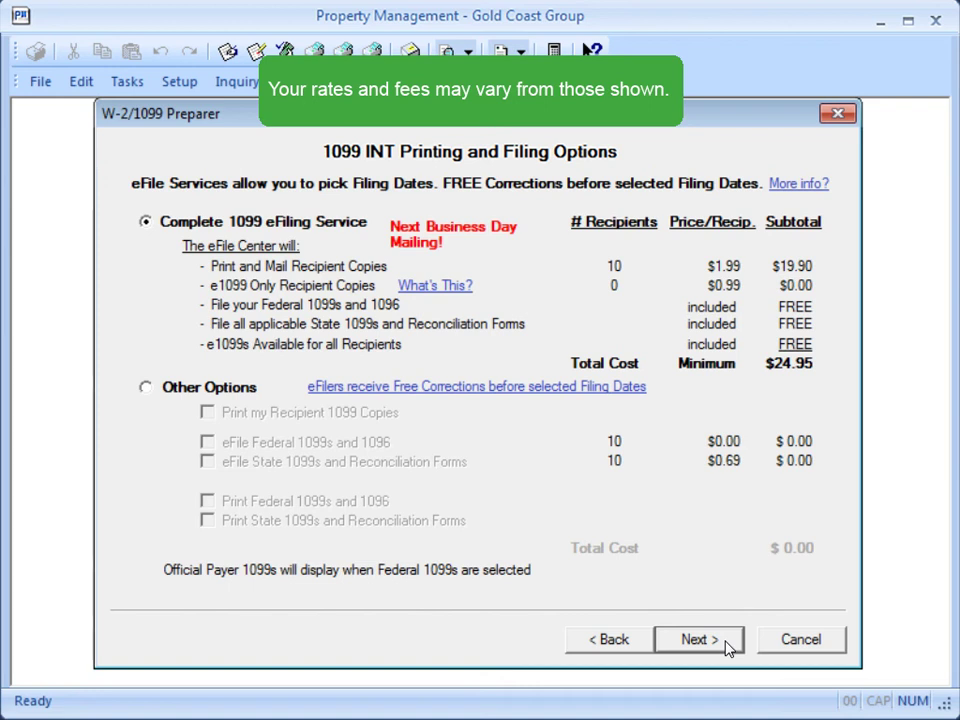
# Choose Other Options with eFile Federal, eFile State and all three Print copies, then continue to Review Data
pyautogui.click(145, 387)
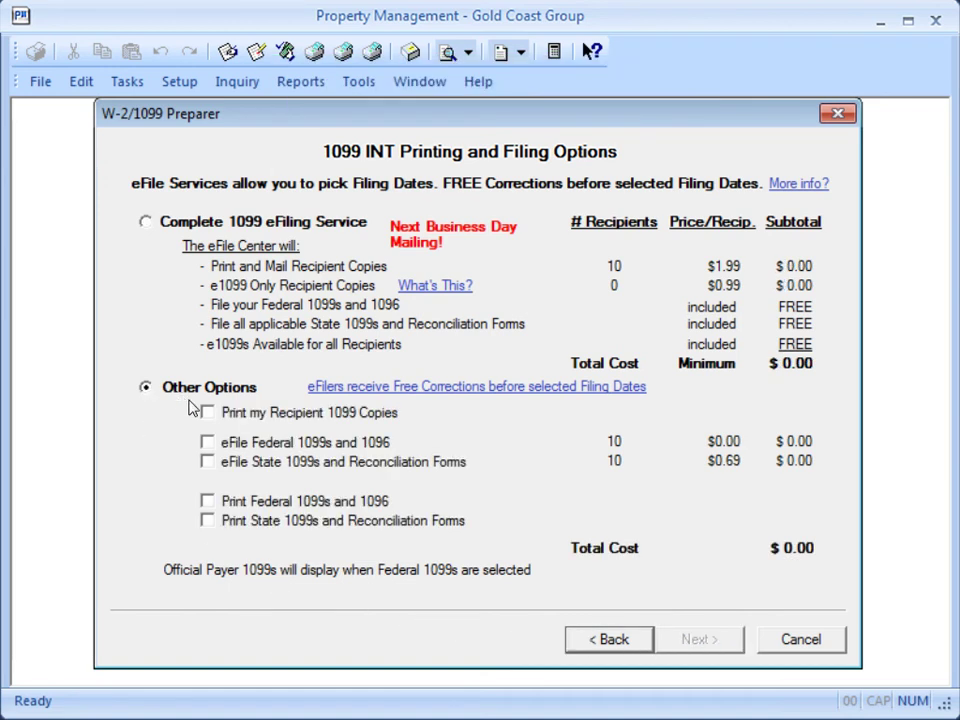
pyautogui.click(207, 445)
pyautogui.click(207, 462)
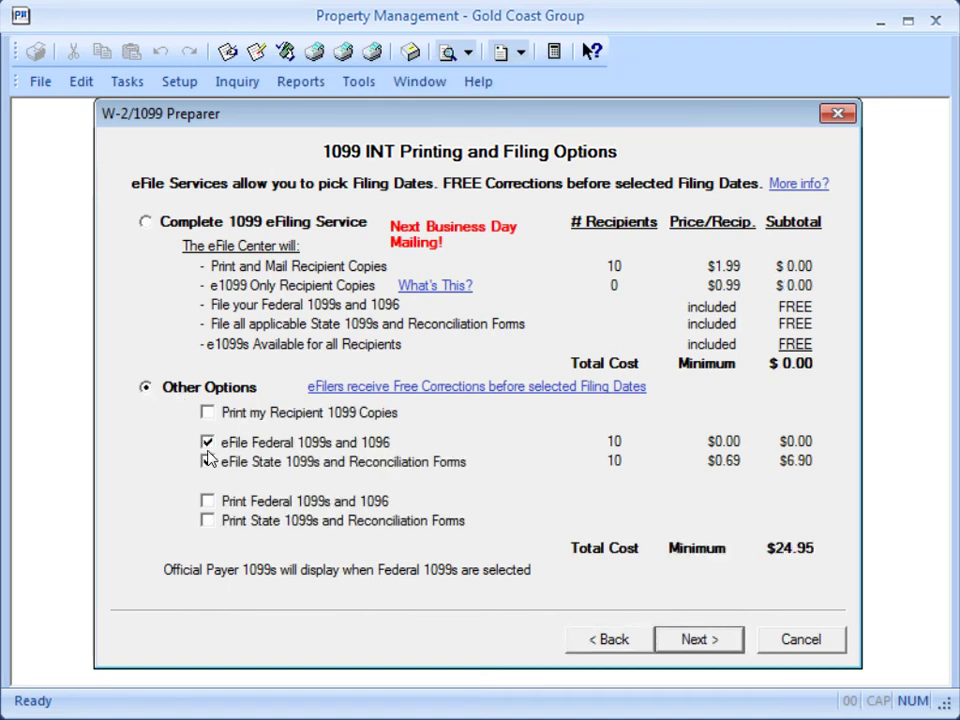
pyautogui.click(208, 413)
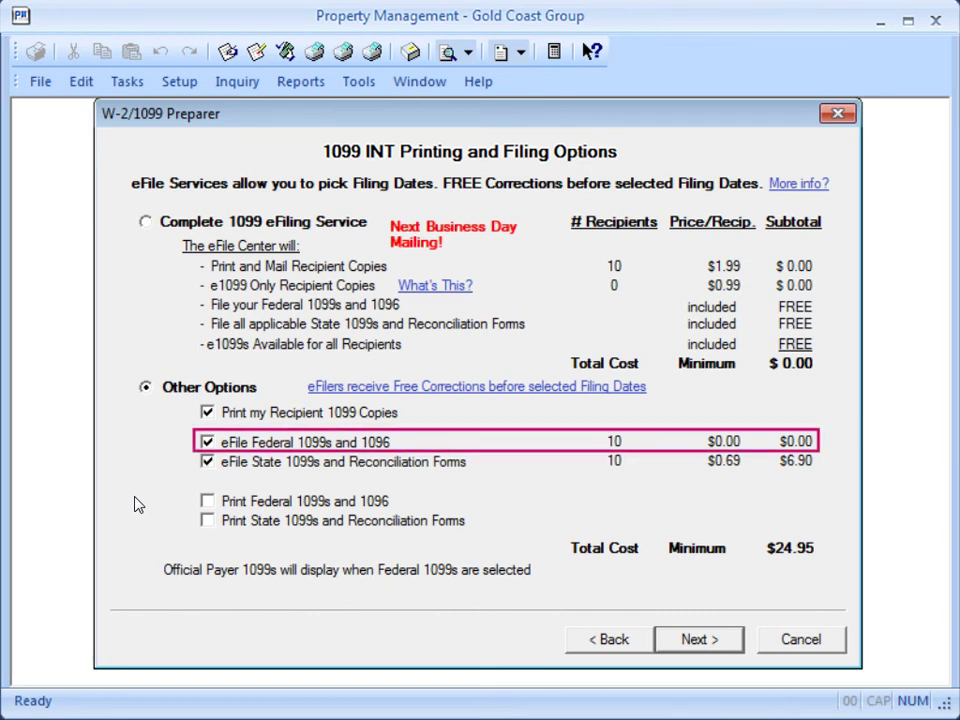
pyautogui.click(207, 501)
pyautogui.click(207, 521)
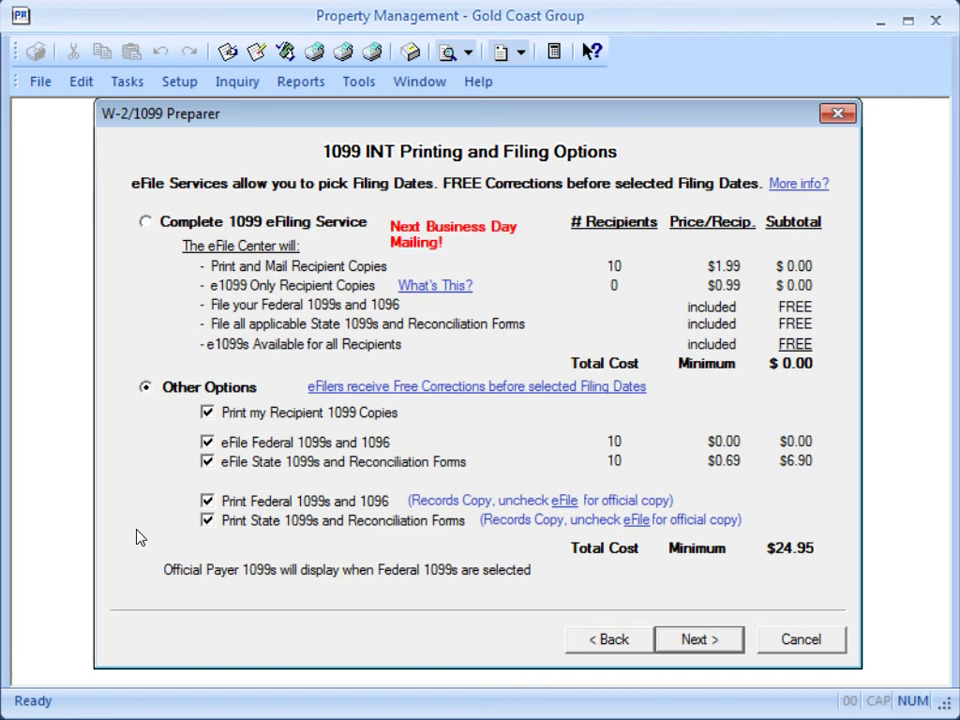
pyautogui.click(207, 462)
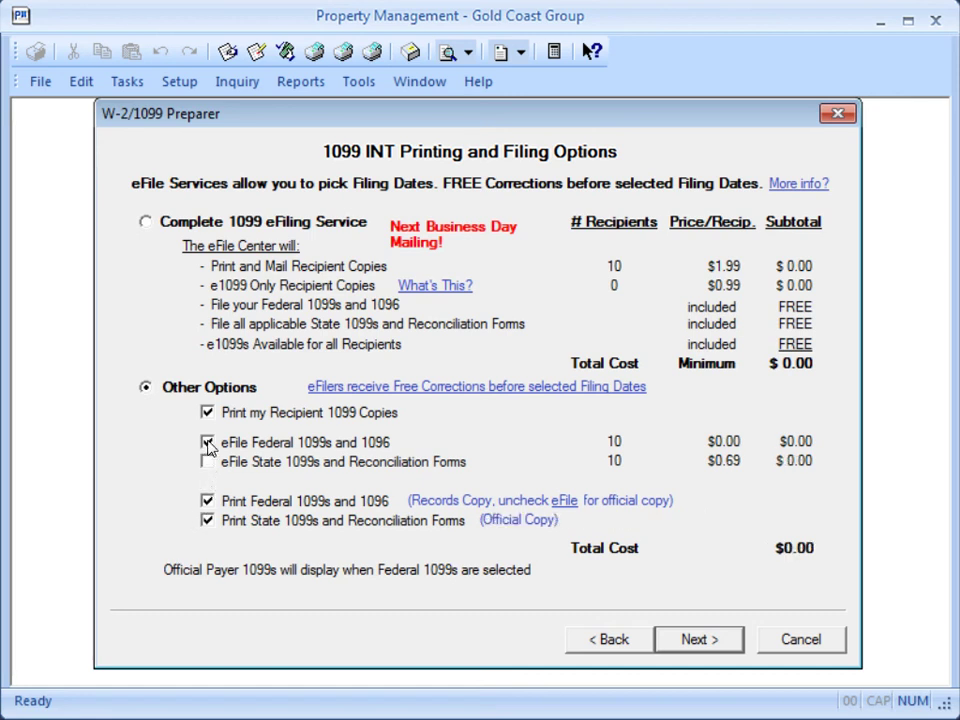
pyautogui.click(207, 442)
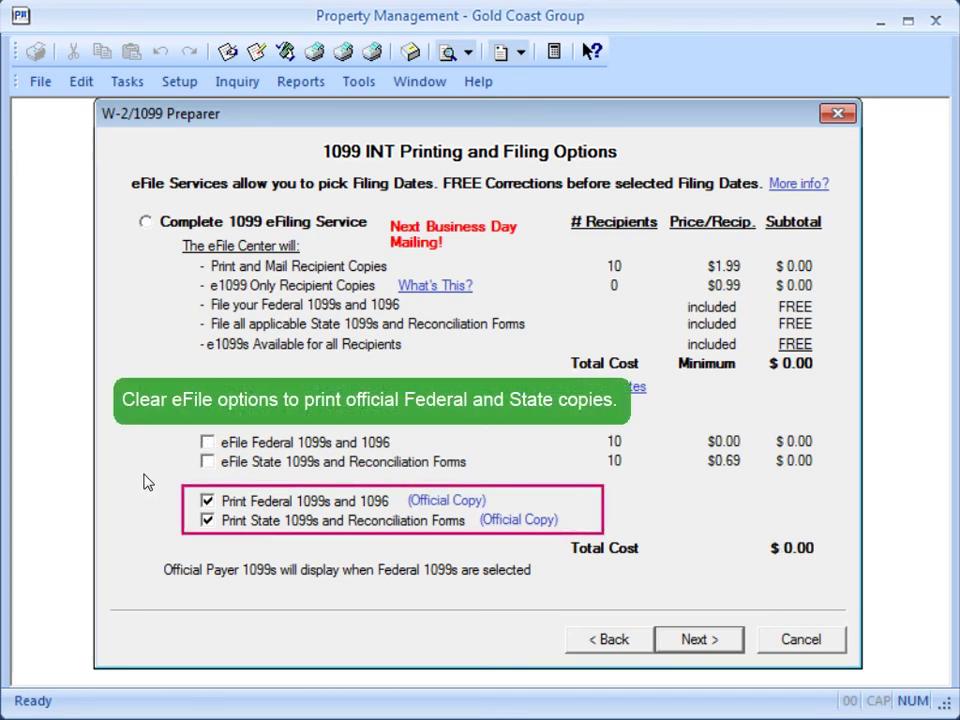
pyautogui.click(207, 465)
pyautogui.click(207, 442)
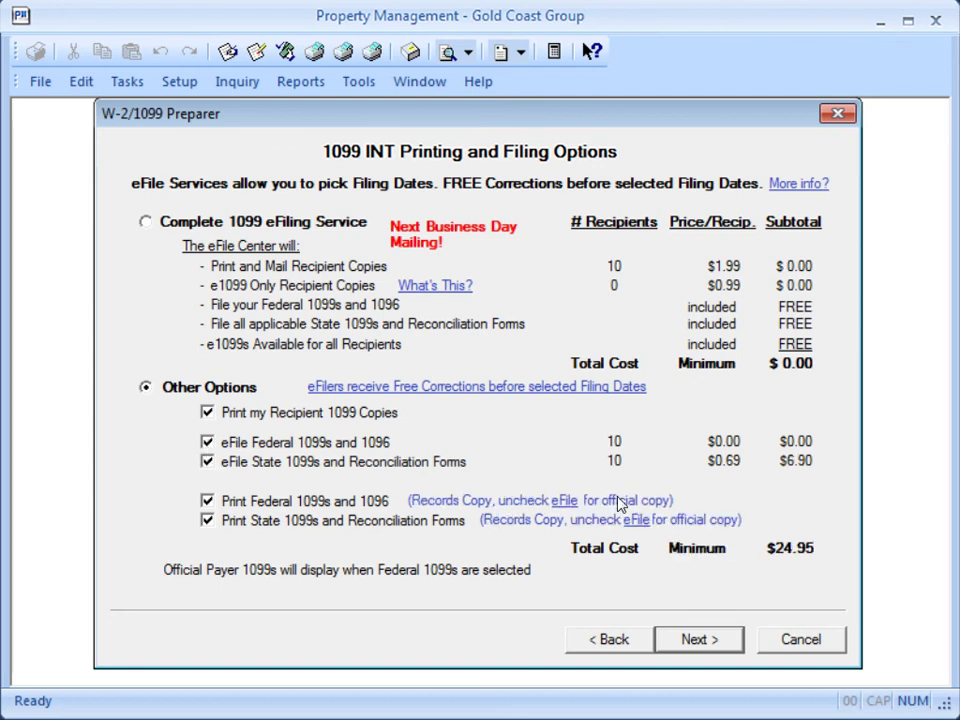
pyautogui.click(734, 646)
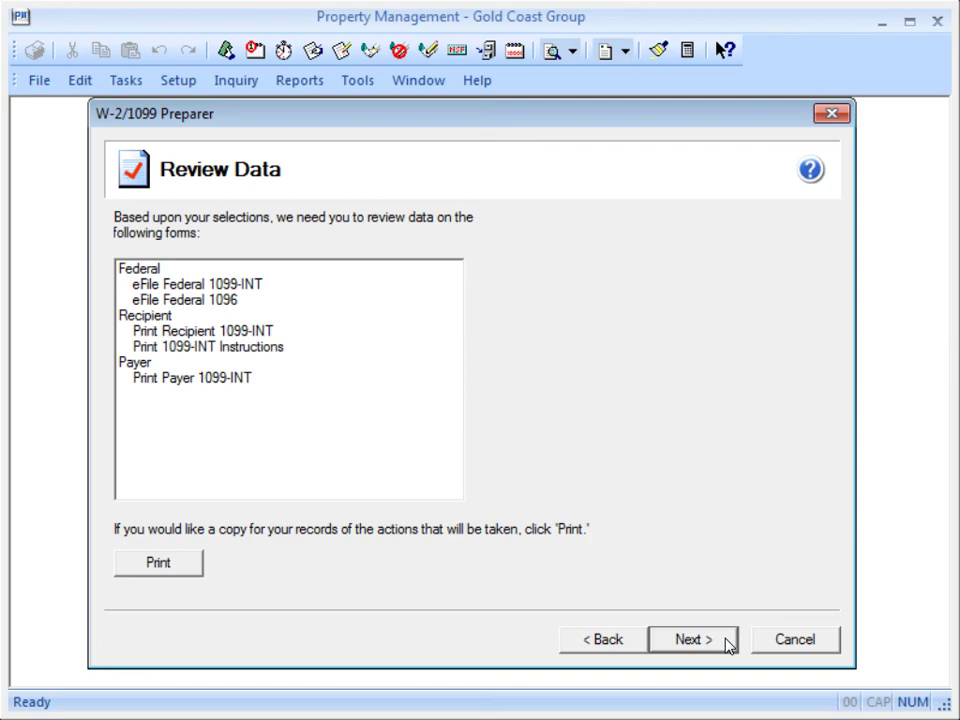
# Generate the selected 1099-INT forms from the Review Data page
pyautogui.click(692, 639)
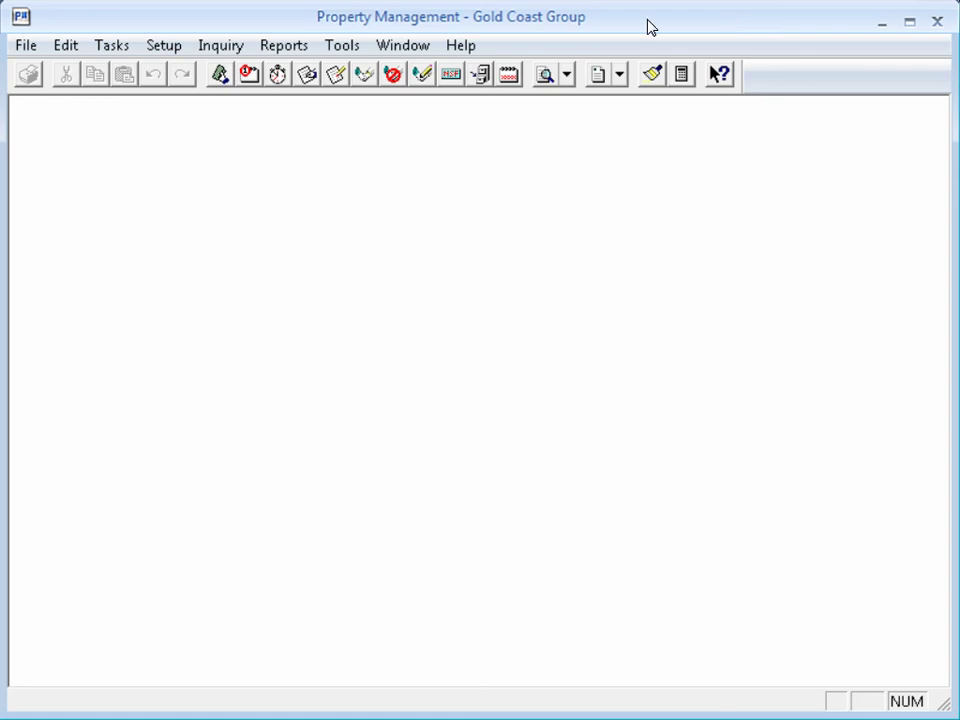
# Through the eFile Form 1099 wizard, open the saved 1099-INT reports and select the 2020 record
pyautogui.click(104, 47)
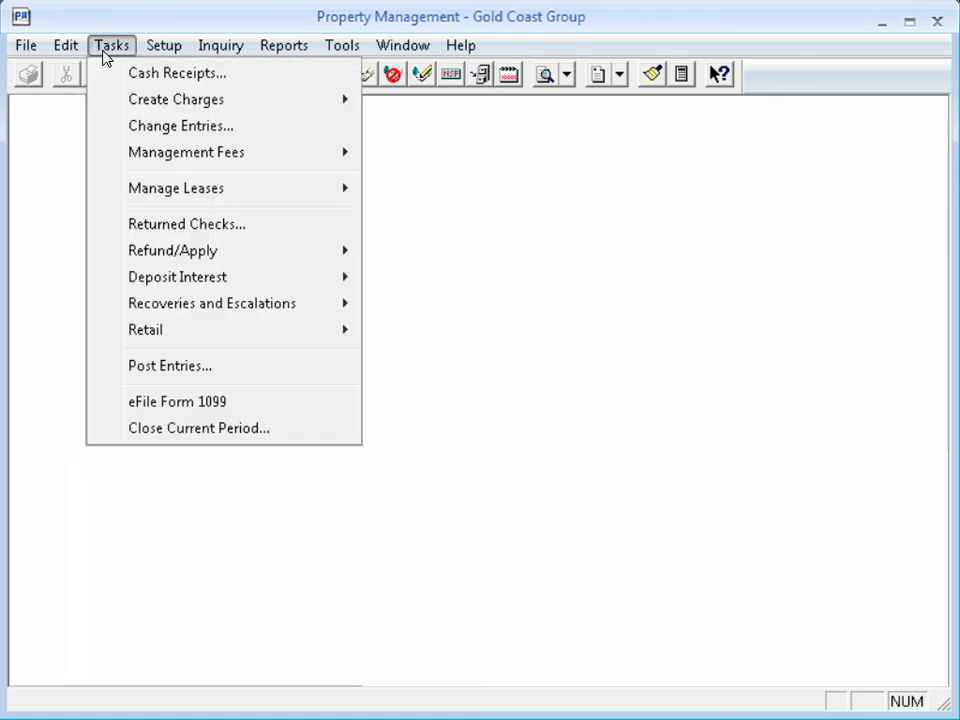
pyautogui.click(125, 405)
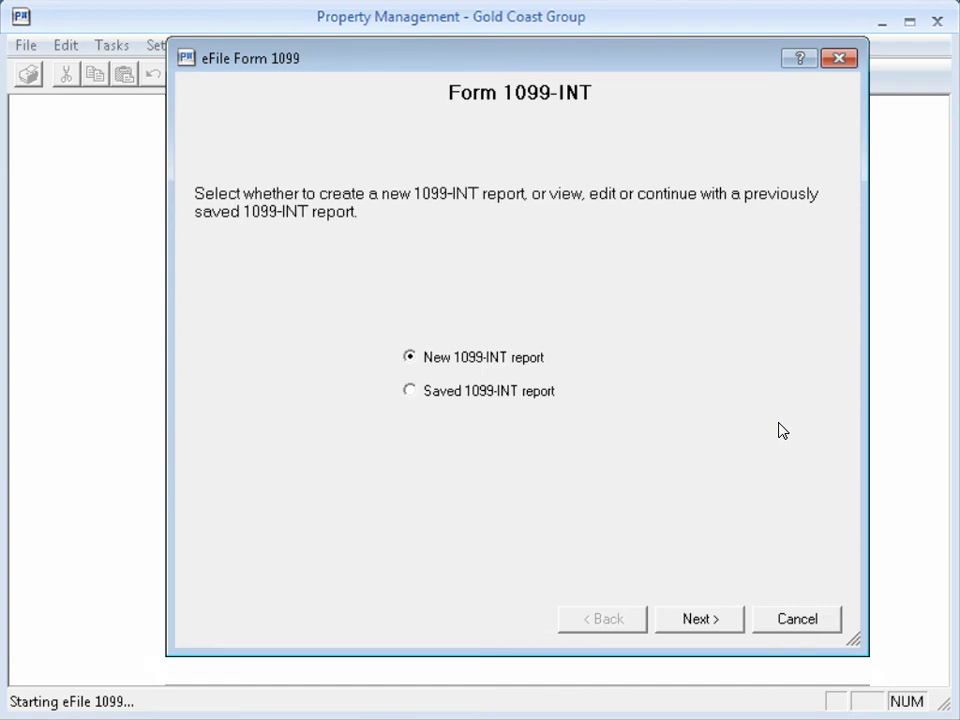
pyautogui.click(410, 391)
pyautogui.click(699, 619)
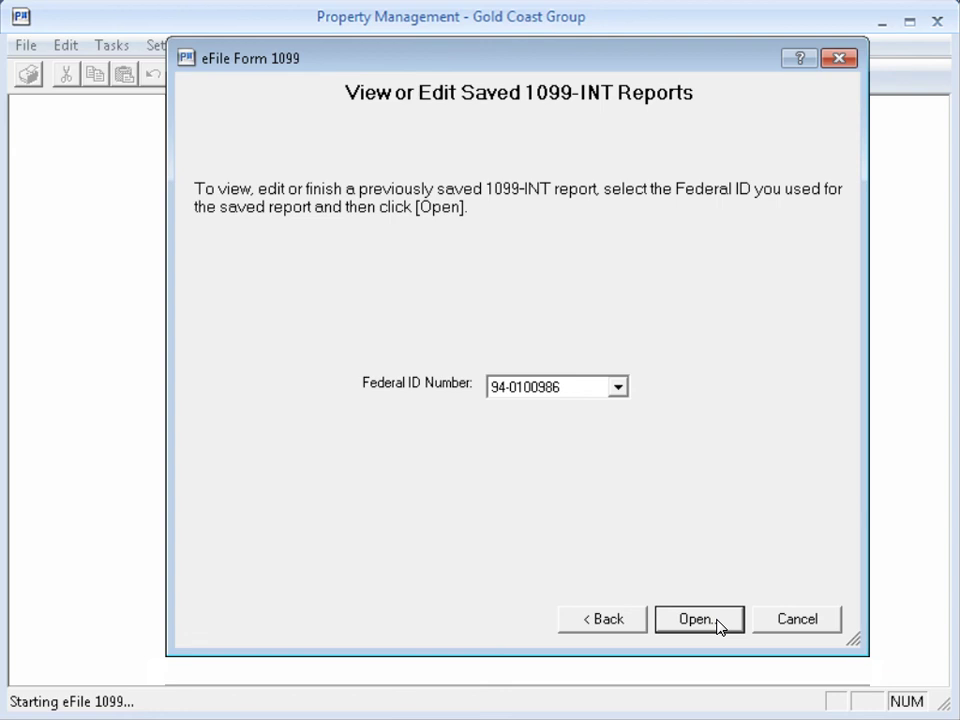
pyautogui.click(717, 625)
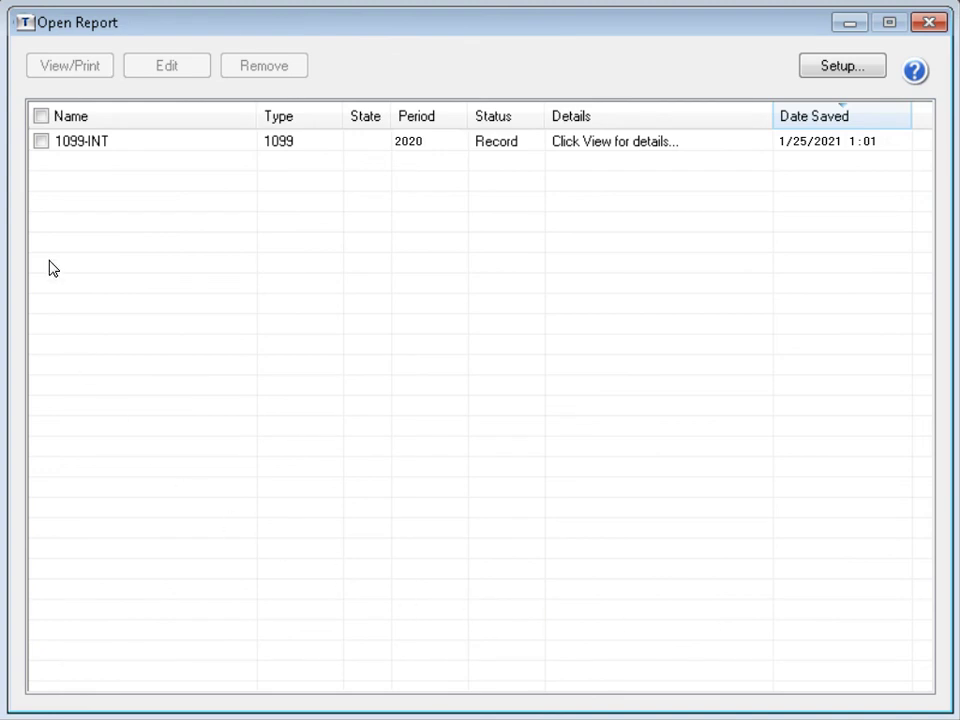
pyautogui.click(41, 142)
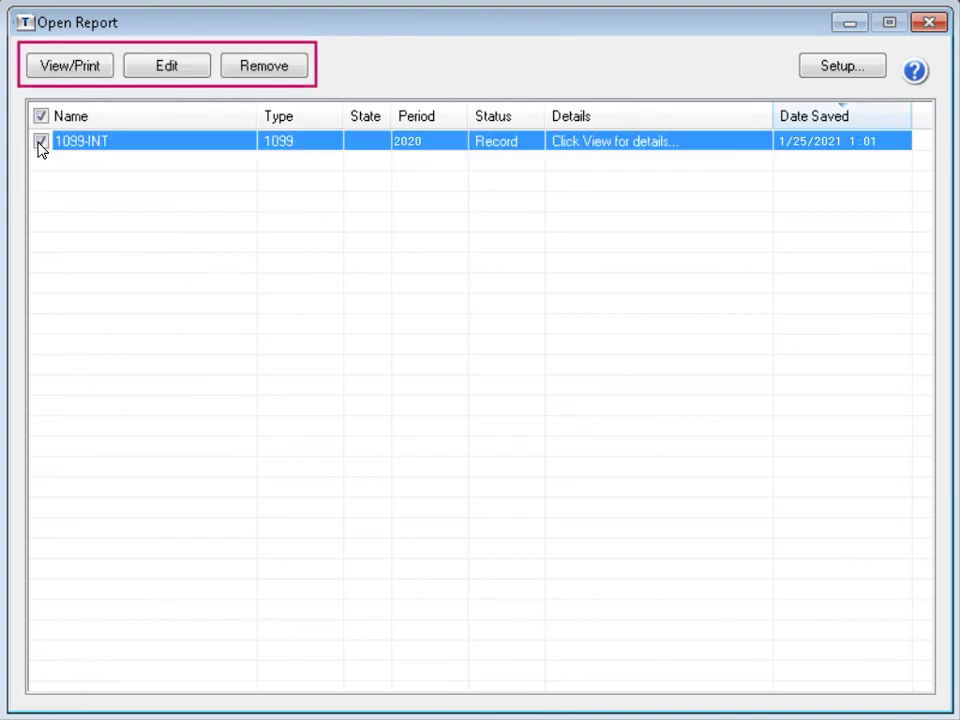